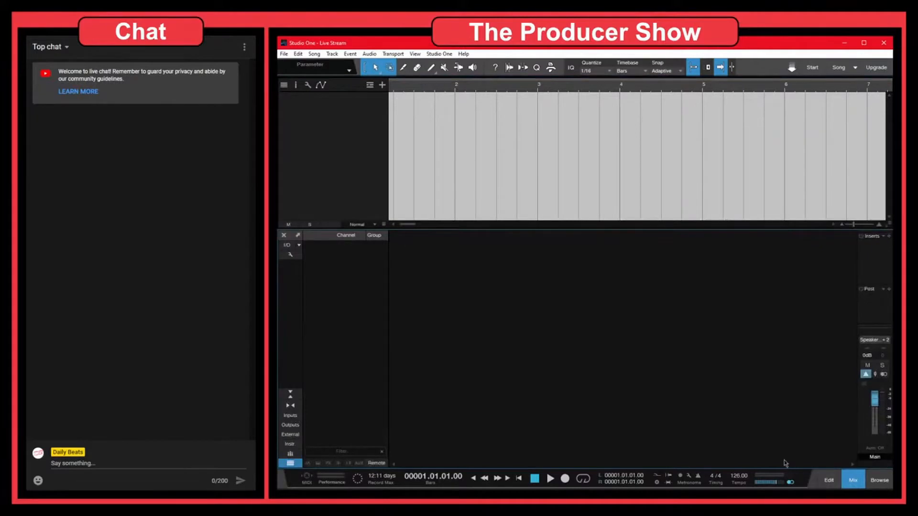
Add two mono audio tracks to the empty song, keeping the default name, input and output
right_click(371, 134)
click(364, 117)
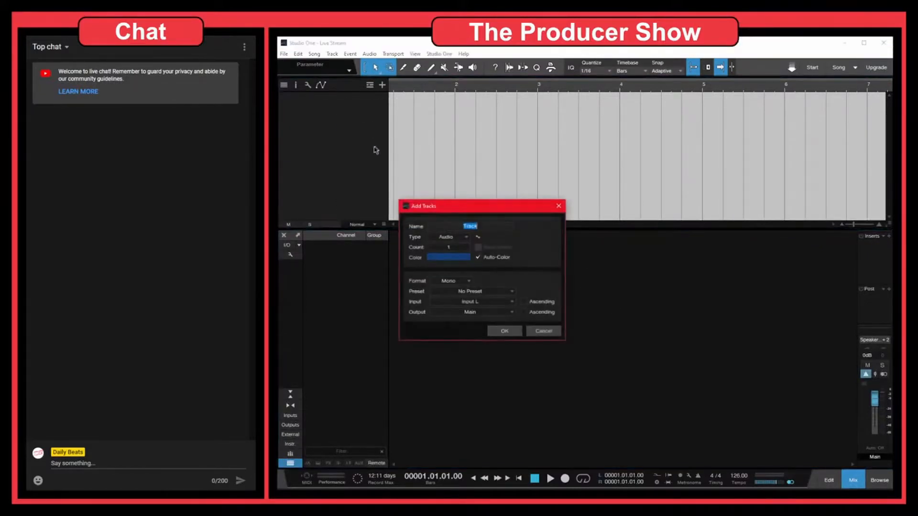
click(504, 331)
right_click(340, 137)
click(370, 141)
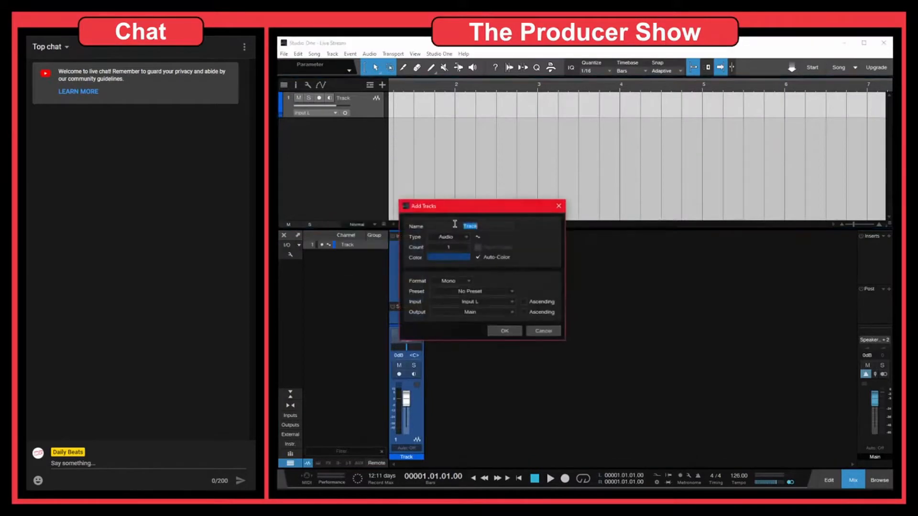
click(504, 331)
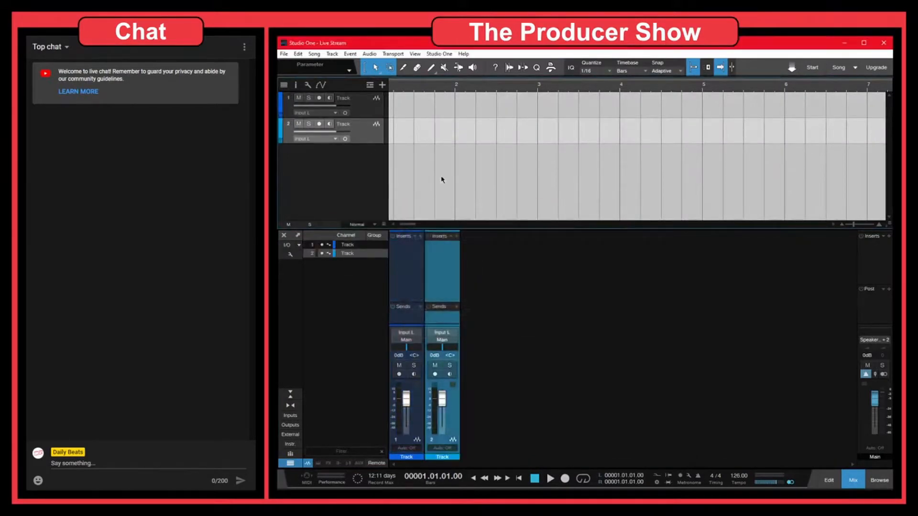
Add four more mono audio tracks in one go
key(t)
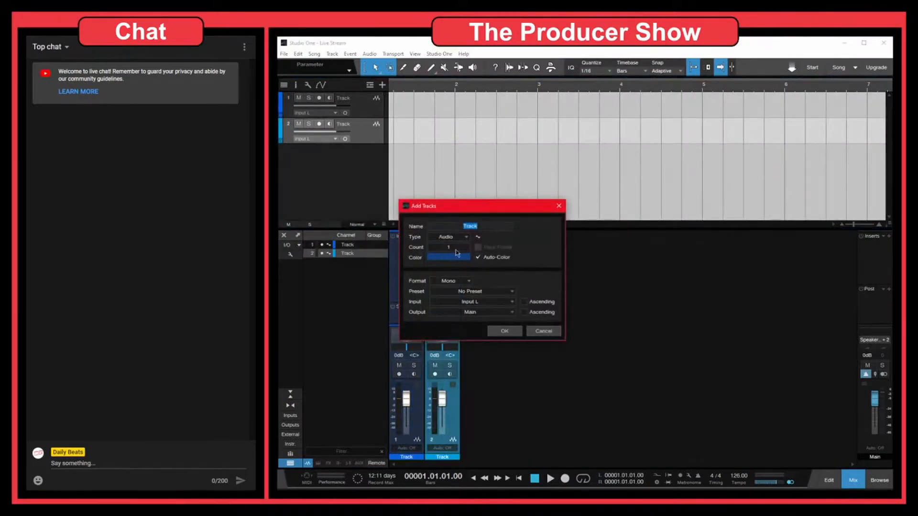
scroll(456, 250, up, 2)
click(509, 332)
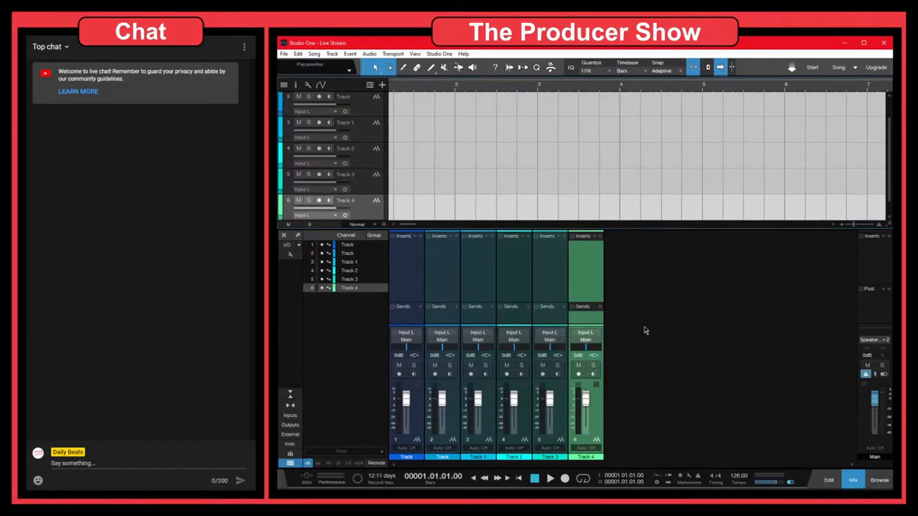
click(546, 318)
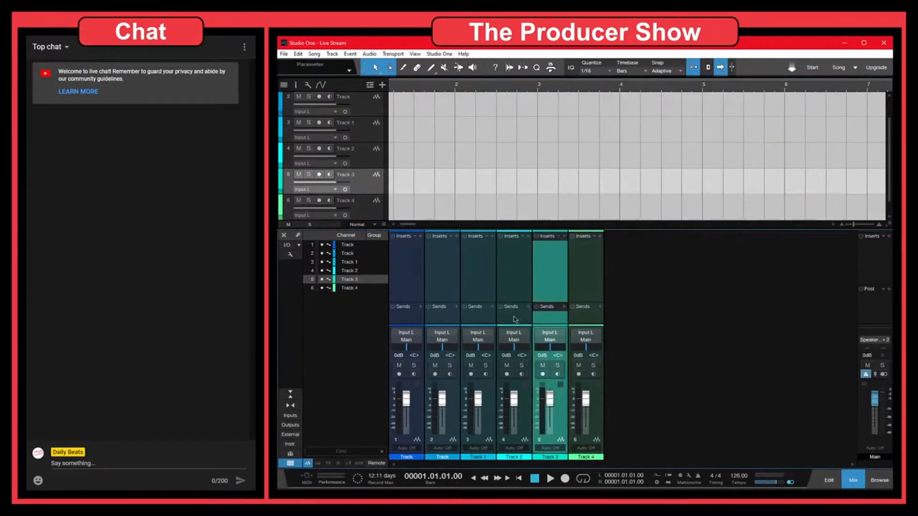
click(516, 320)
click(466, 321)
click(431, 323)
click(415, 321)
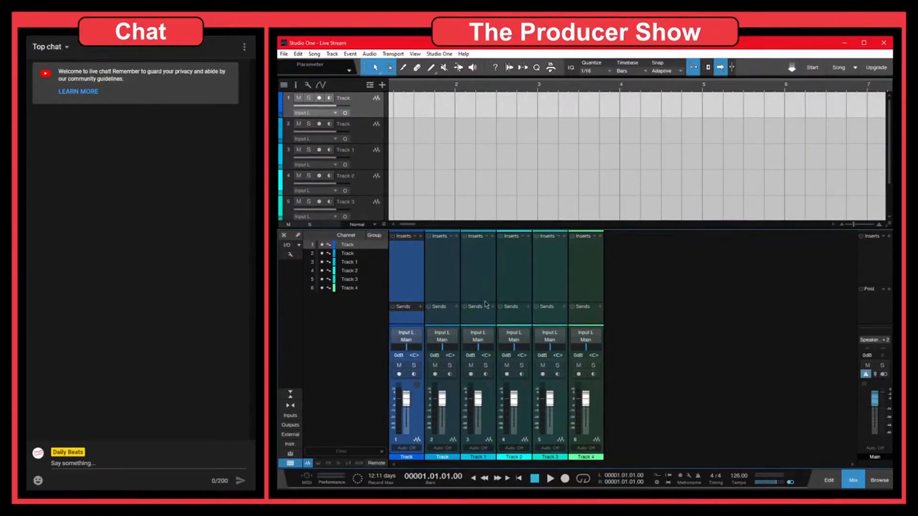
Enlarge the Sends sections of the mixer channels by moving their divider up toward the Inserts
drag(485, 305, 484, 281)
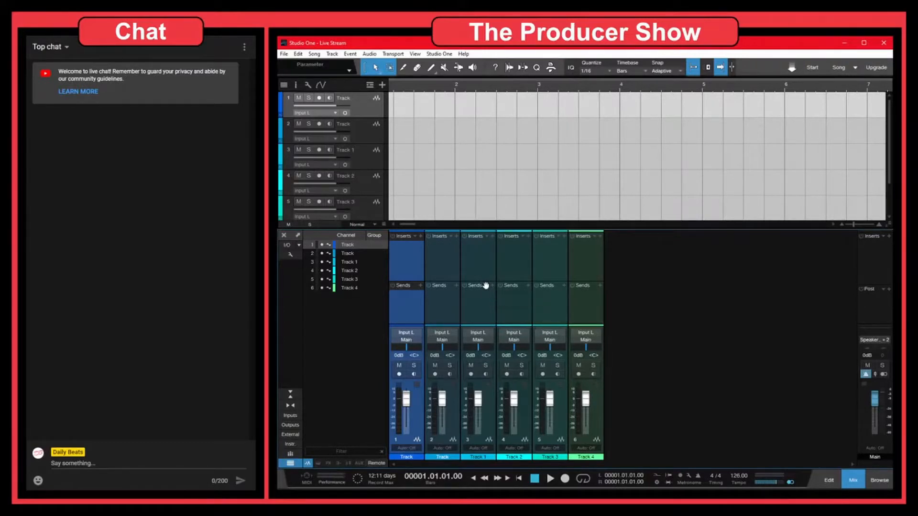
drag(486, 281, 489, 284)
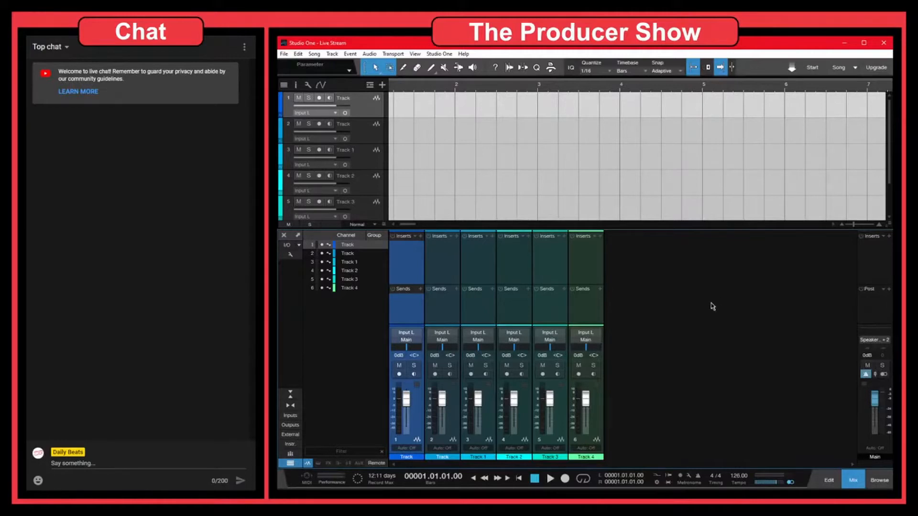
click(503, 314)
shift+click(420, 316)
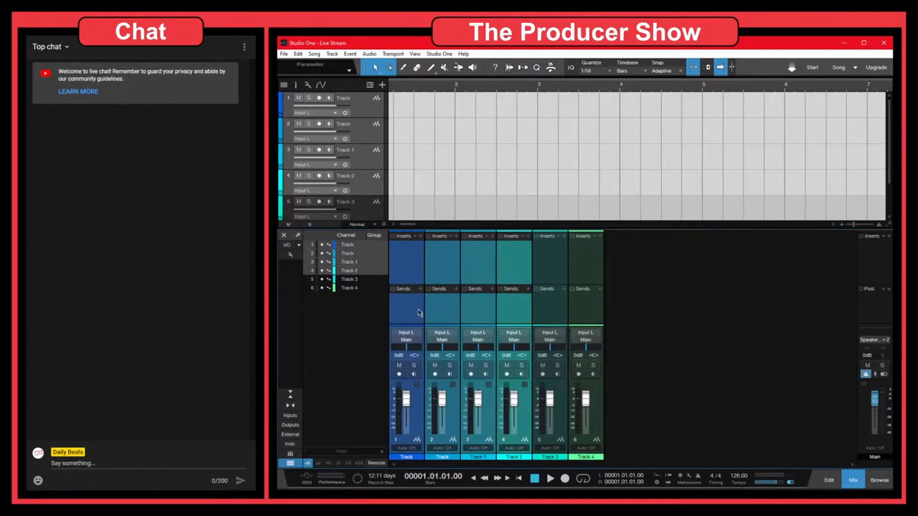
right_click(414, 308)
Select the first four mixer channels and add a bus for them
click(417, 312)
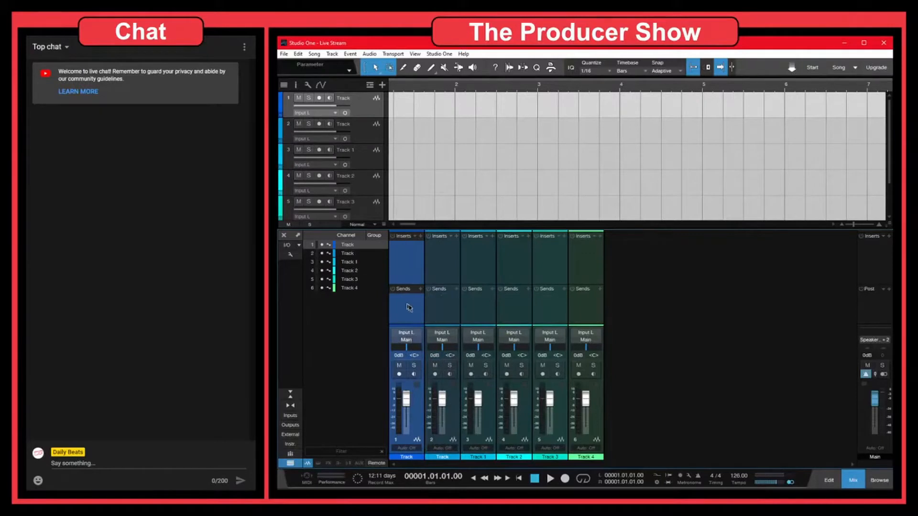
shift+click(521, 310)
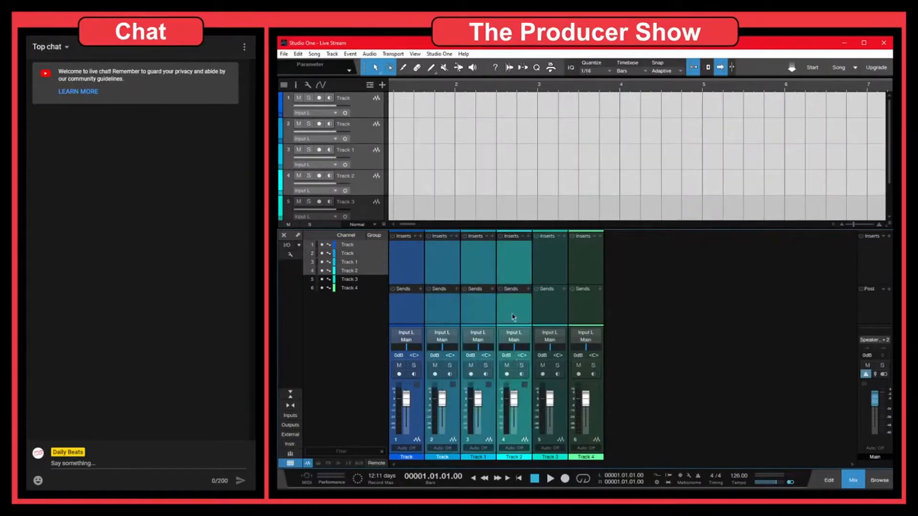
right_click(513, 310)
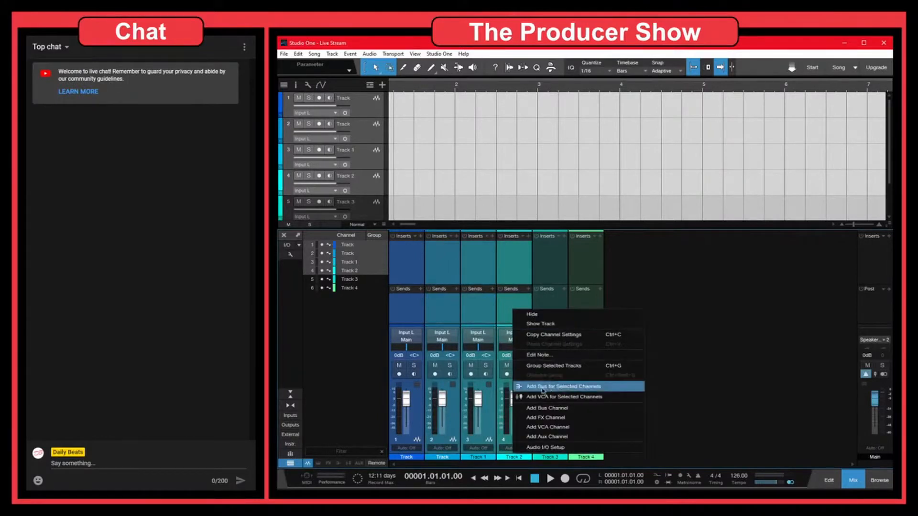
click(581, 390)
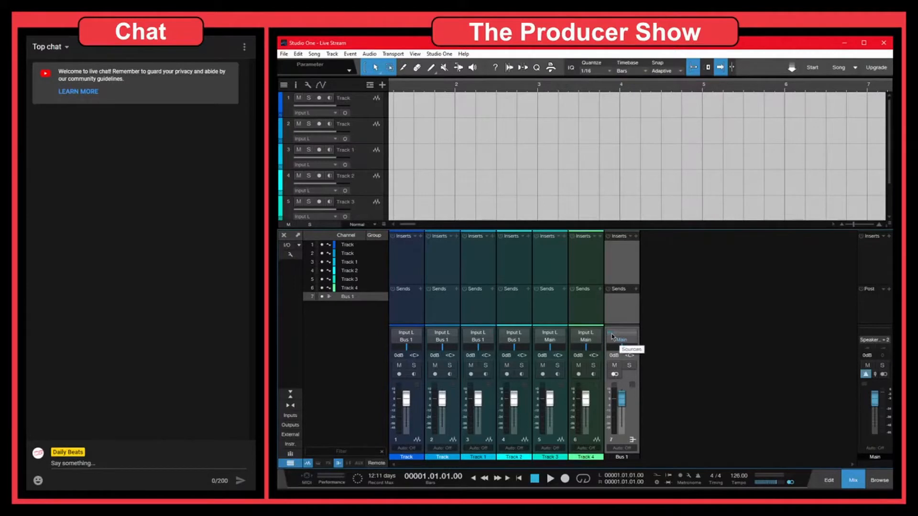
Lower the volume fader of Bus 1 to about -1.8 dB
mouse_move(612, 336)
drag(407, 225, 400, 226)
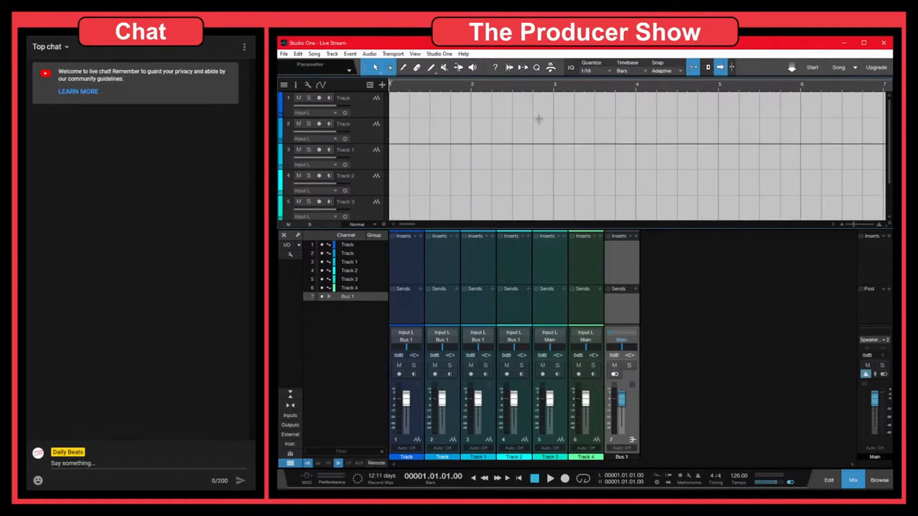
click(622, 401)
mouse_move(623, 401)
mouse_down()
mouse_move(623, 432)
mouse_move(622, 403)
mouse_up()
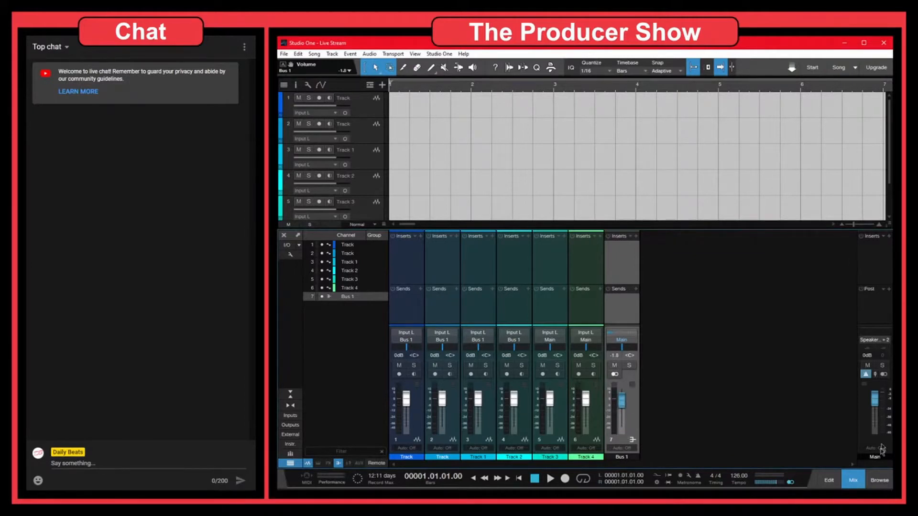
Place the HipHop bass loop 03 Alt808 Dmin from the loop library at the start of the first track
click(879, 480)
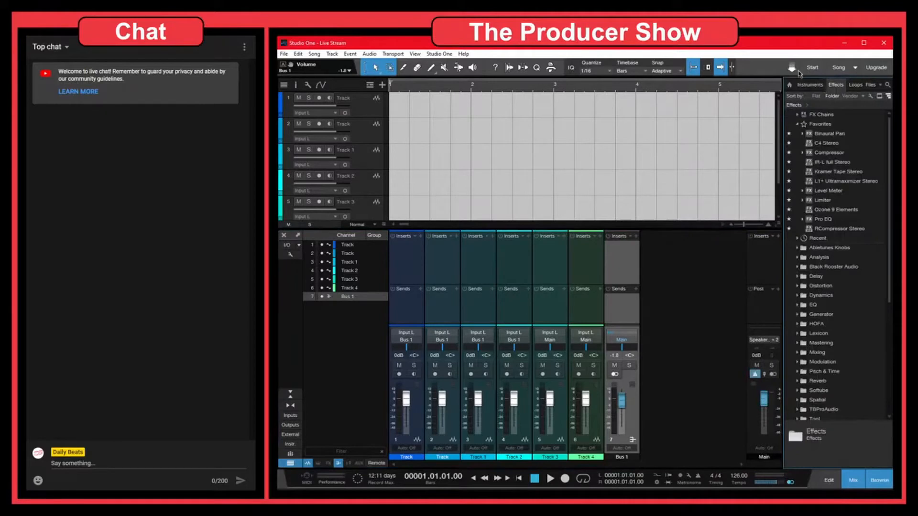
click(856, 86)
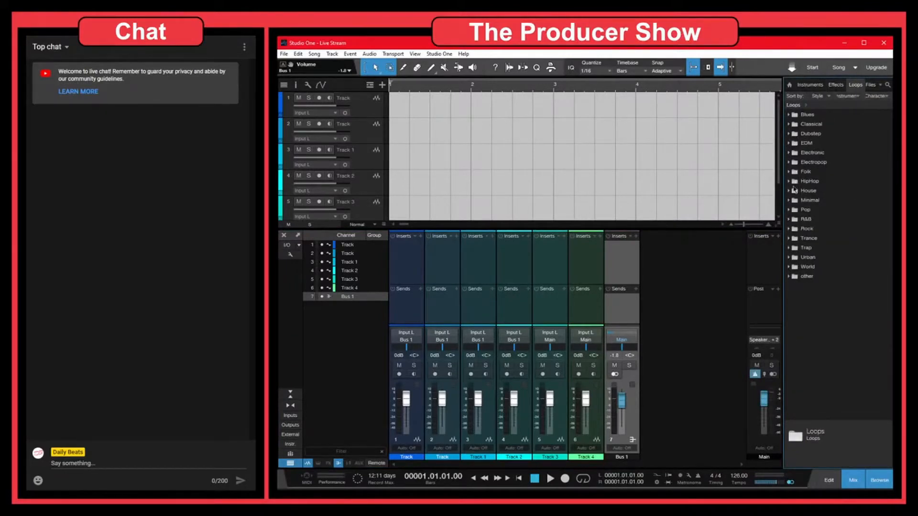
click(790, 181)
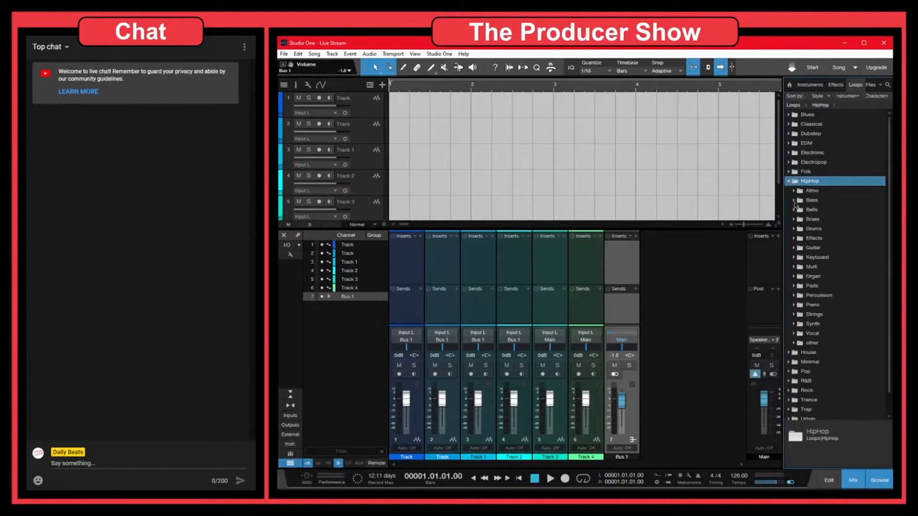
click(795, 201)
click(799, 210)
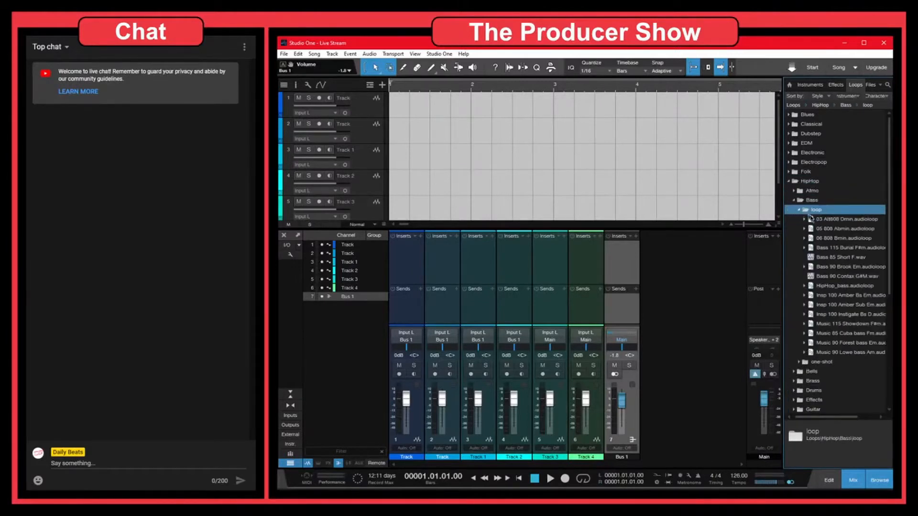
mouse_move(835, 222)
mouse_down()
mouse_move(409, 118)
mouse_move(409, 96)
mouse_move(406, 103)
mouse_up()
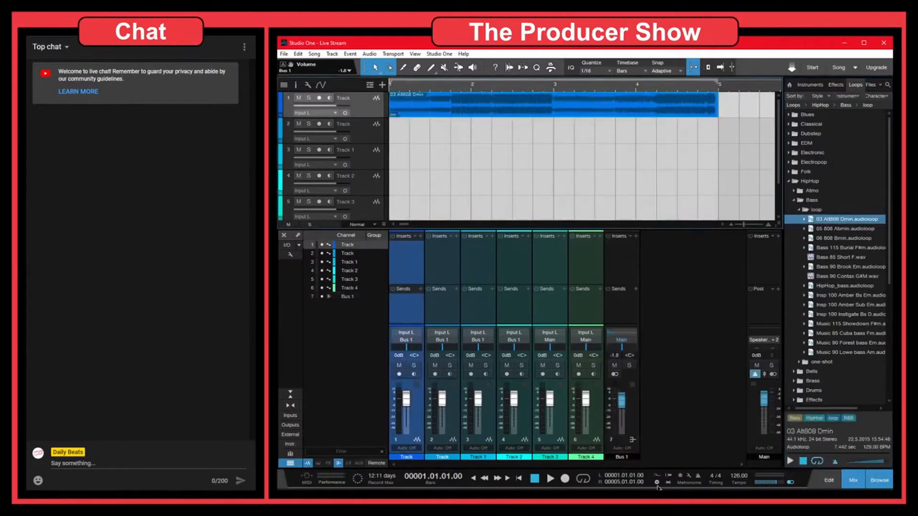
Set the song tempo to 93
drag(739, 480, 731, 490)
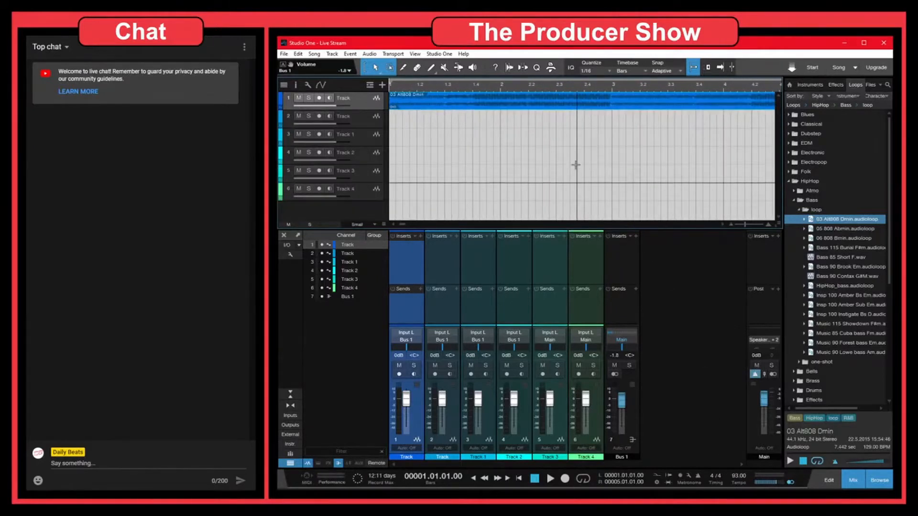
scroll(579, 172, right, 1)
scroll(579, 172, down, 3)
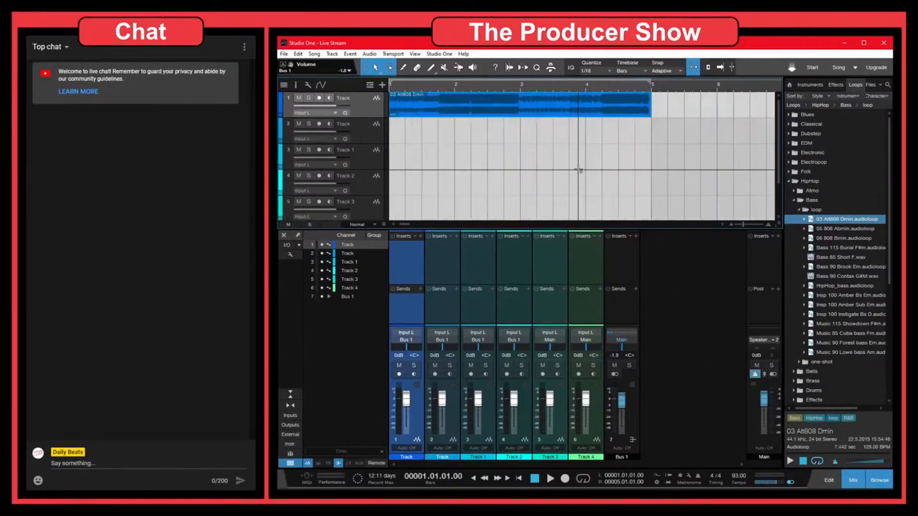
Start playback with looping enabled and lower the first track's volume to about -11.2 dB
key(space)
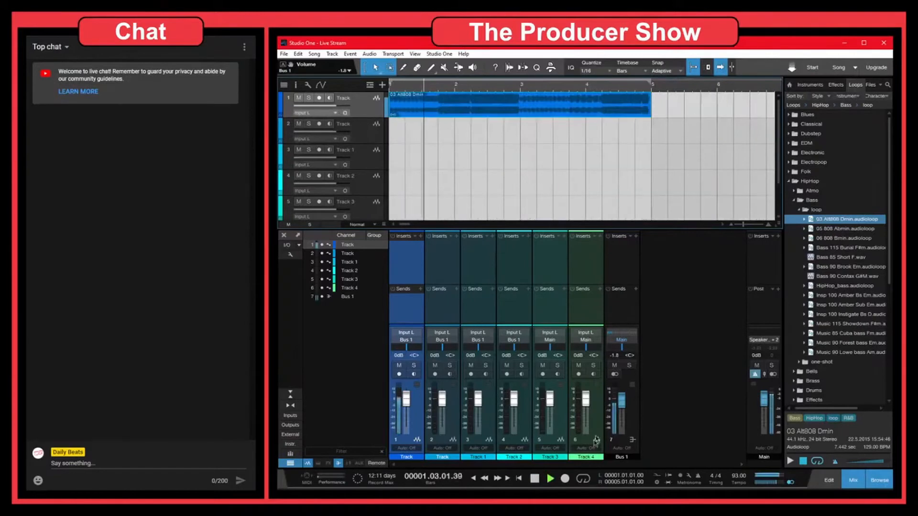
click(583, 479)
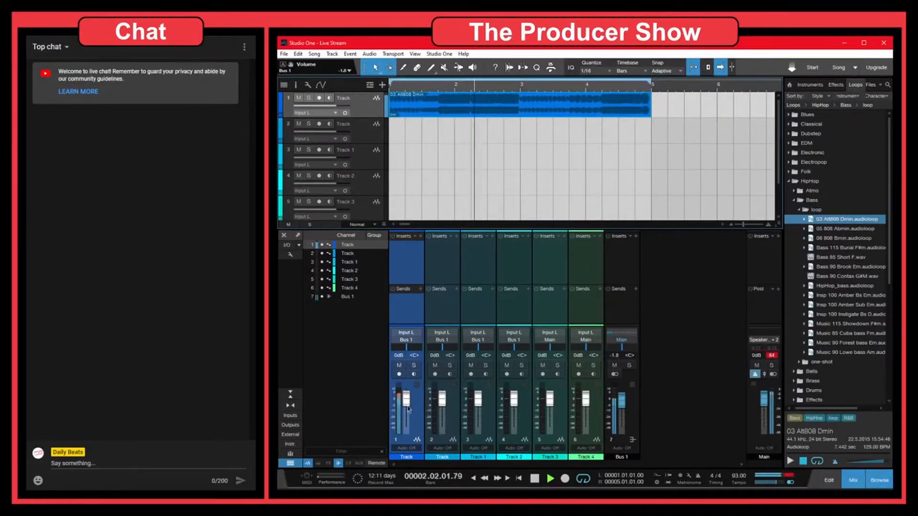
drag(406, 398, 407, 412)
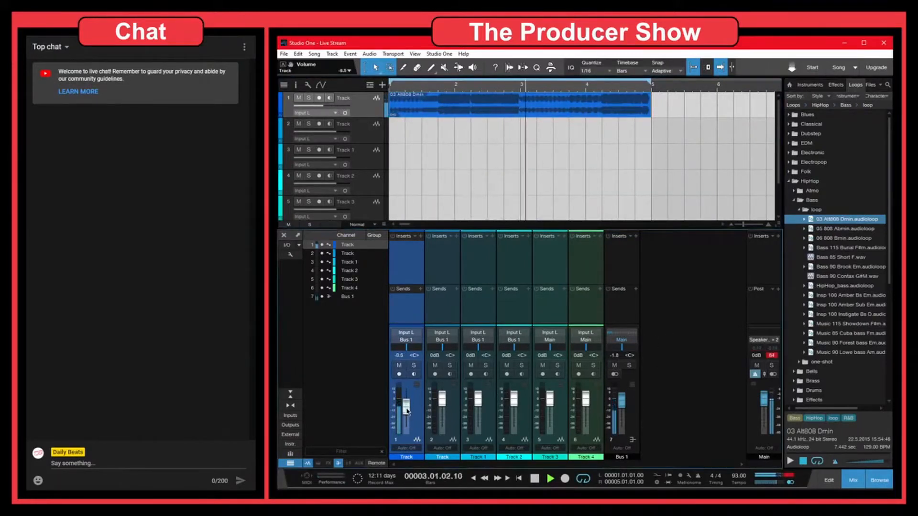
Place the HipHop drum loop 01 808 Abmin on the second track and lower that track's volume to about -13.2 dB
click(794, 200)
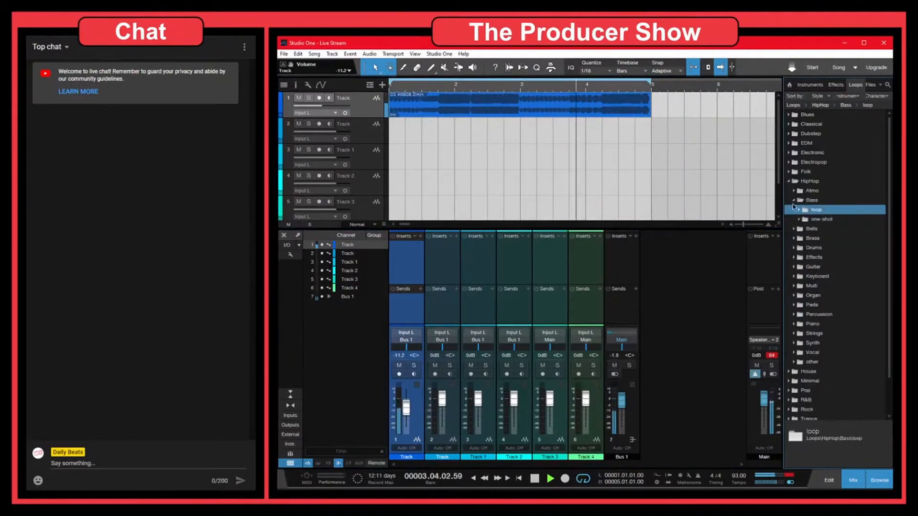
click(794, 228)
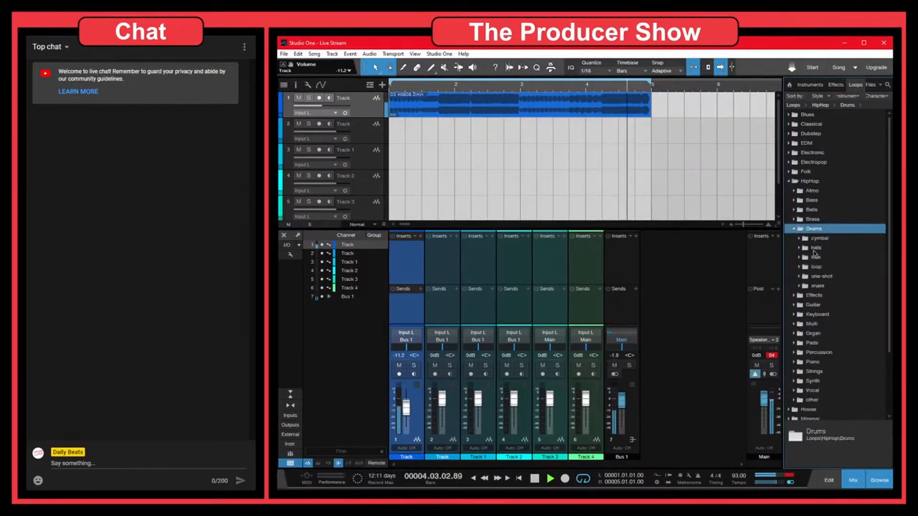
click(814, 266)
drag(844, 276, 430, 133)
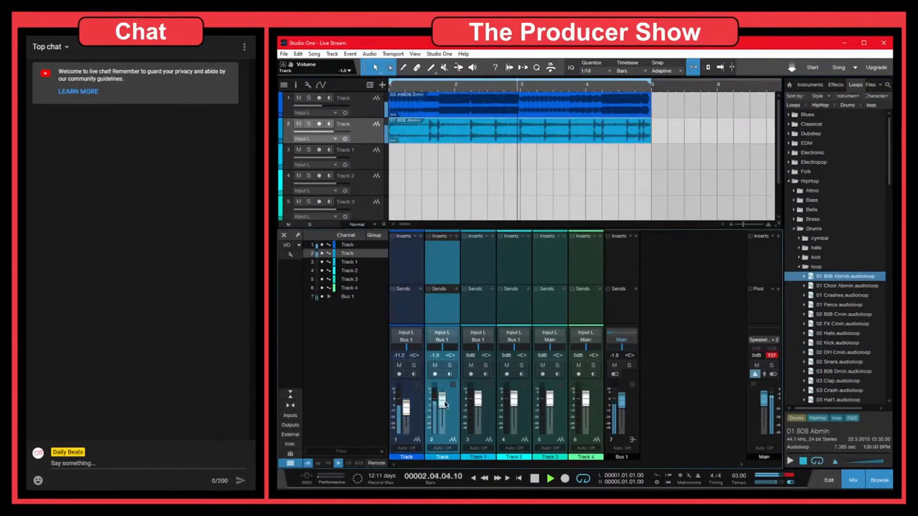
drag(442, 399, 445, 411)
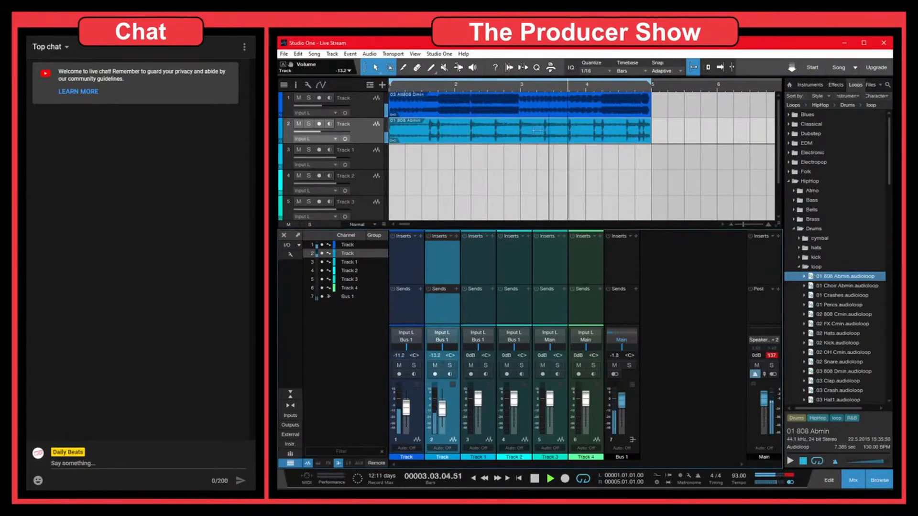
Delete the drum loop from the second track and stop playback
key(Delete)
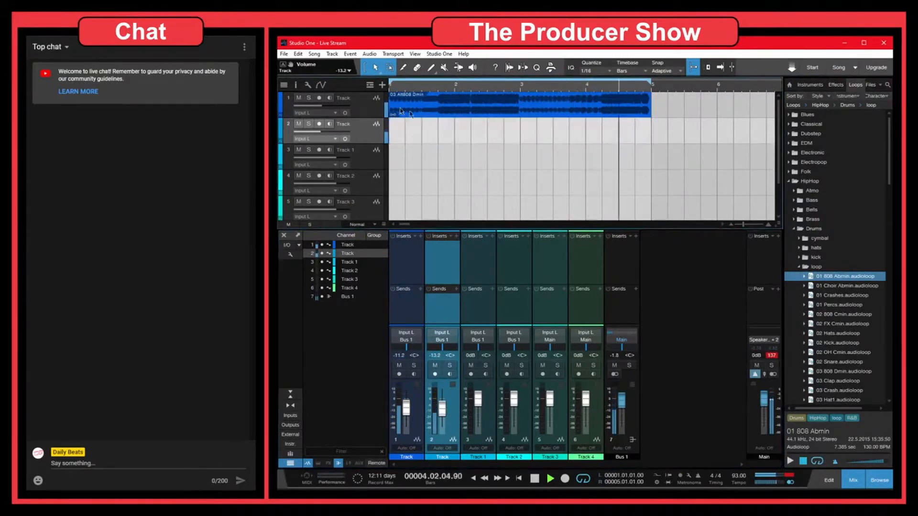
key(space)
Preview the 03 clap, crash, hat, kick and open hat loops in the HipHop drum loop folder
scroll(854, 329, down, 1)
click(831, 363)
scroll(833, 372, down, 1)
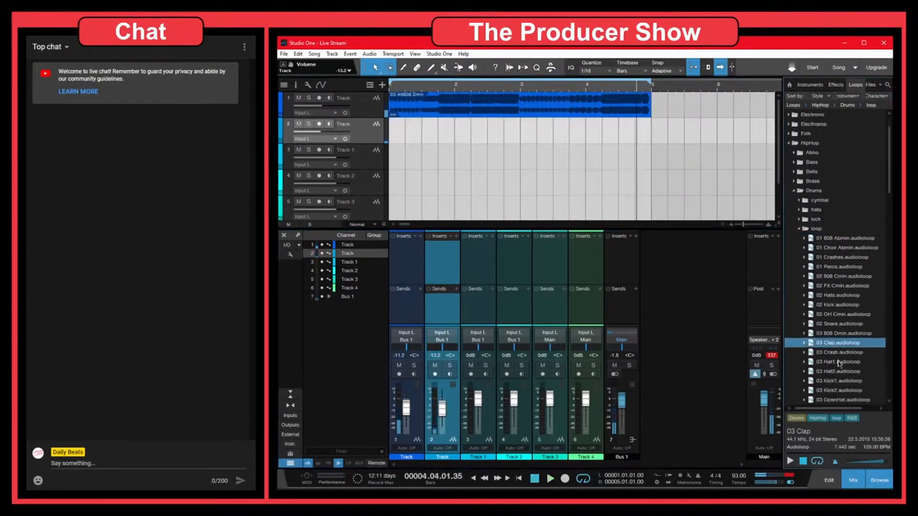
click(838, 355)
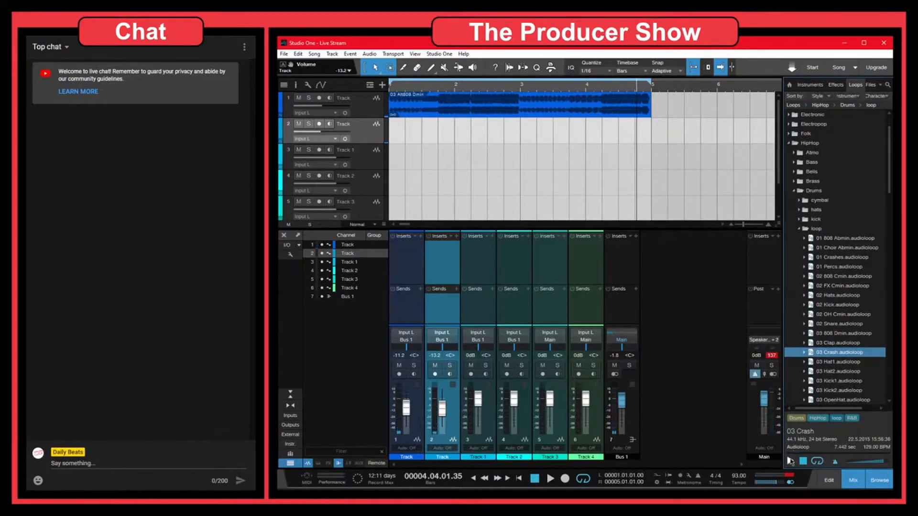
click(789, 461)
click(831, 362)
click(831, 373)
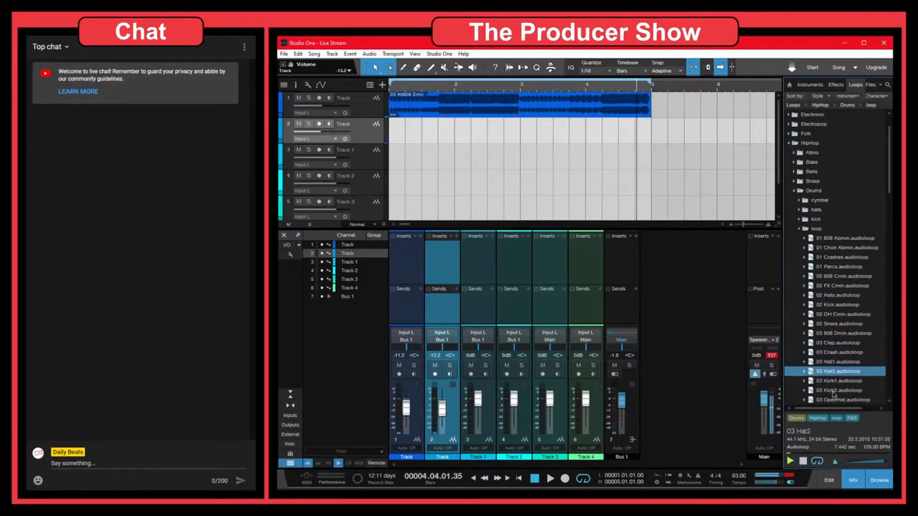
click(831, 390)
scroll(831, 390, down, 1)
click(834, 374)
scroll(833, 375, down, 2)
Preview the Drm 100 percussion loops and place Drm 100 Hip Prc at the start of the second track
scroll(833, 380, down, 8)
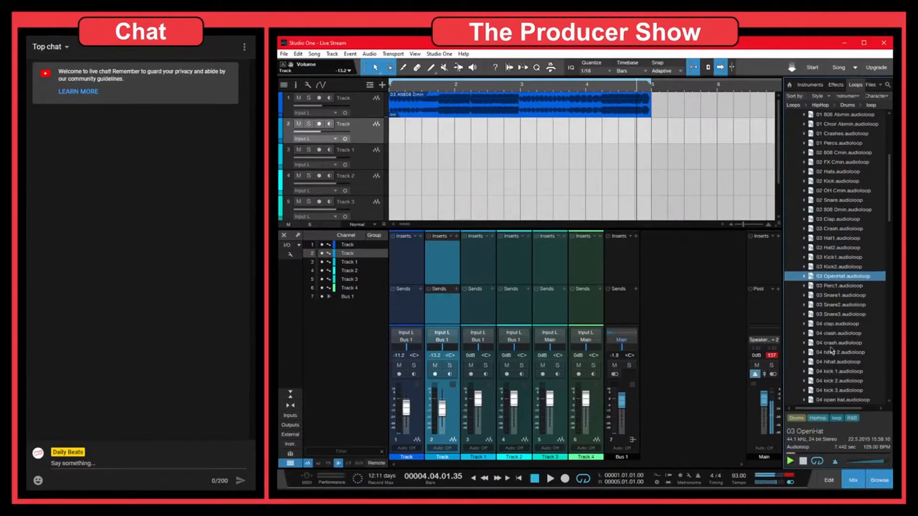
scroll(833, 337, down, 3)
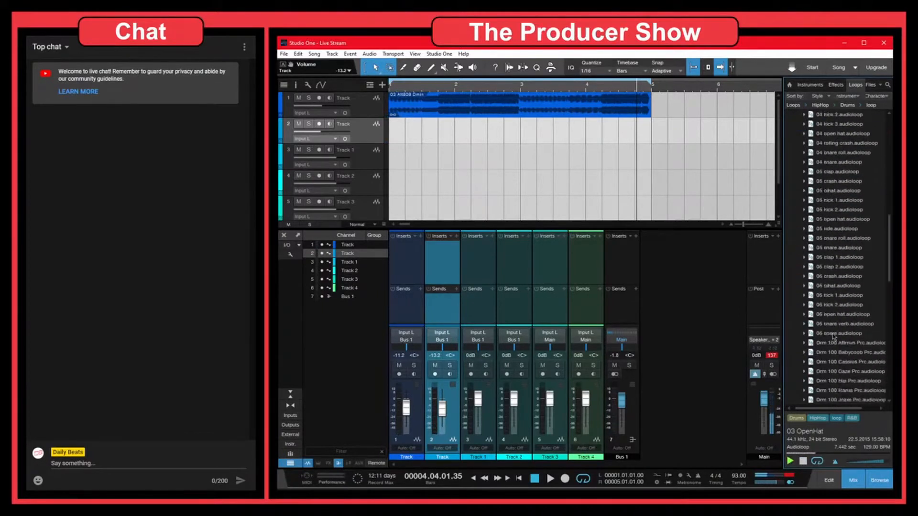
click(838, 315)
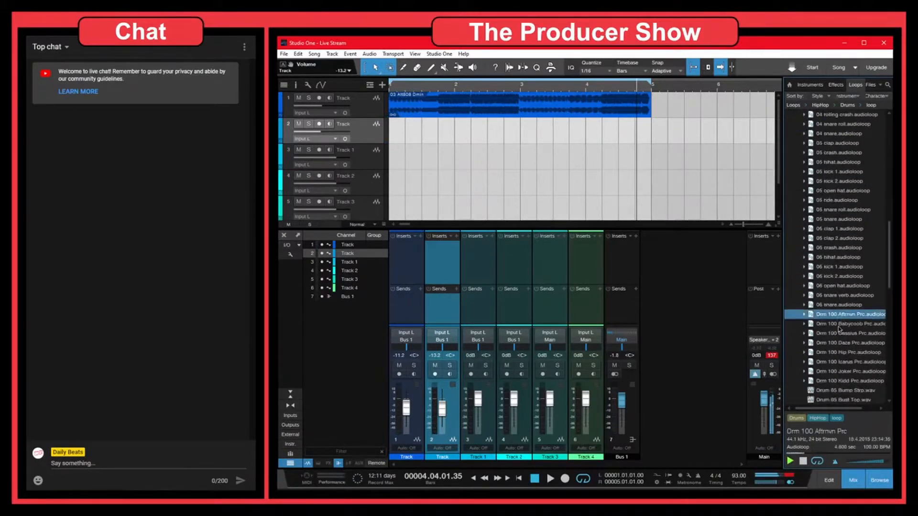
click(829, 326)
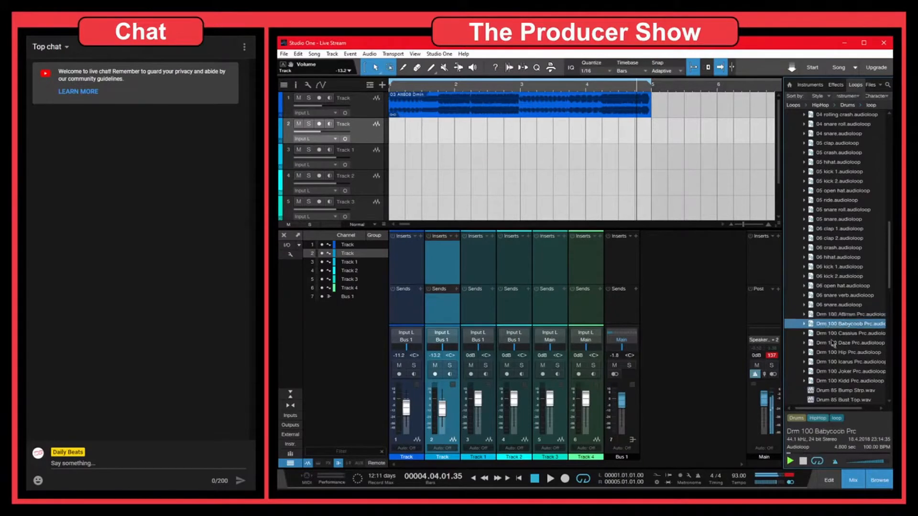
click(828, 353)
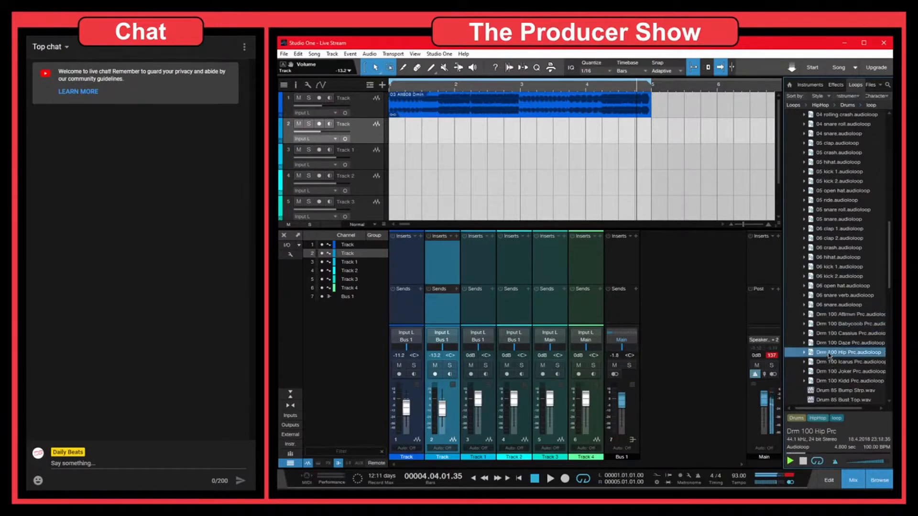
scroll(829, 355, down, 3)
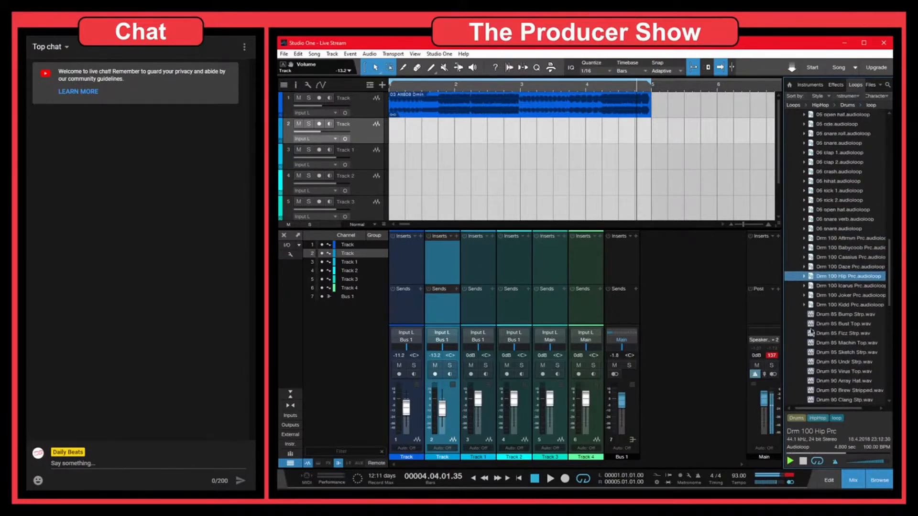
drag(812, 280, 456, 129)
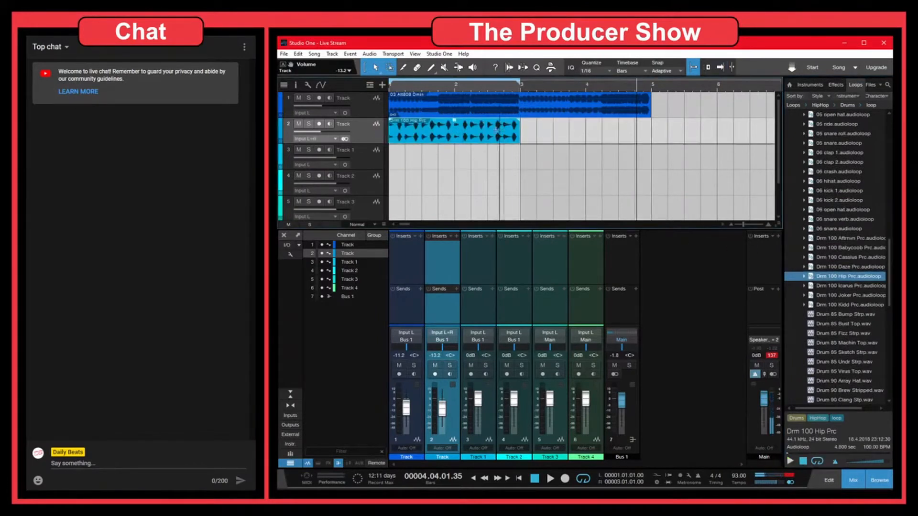
Duplicate the Hip Prc drum loop up to bar 5 and play the song with the loop range extended to match
click(488, 129)
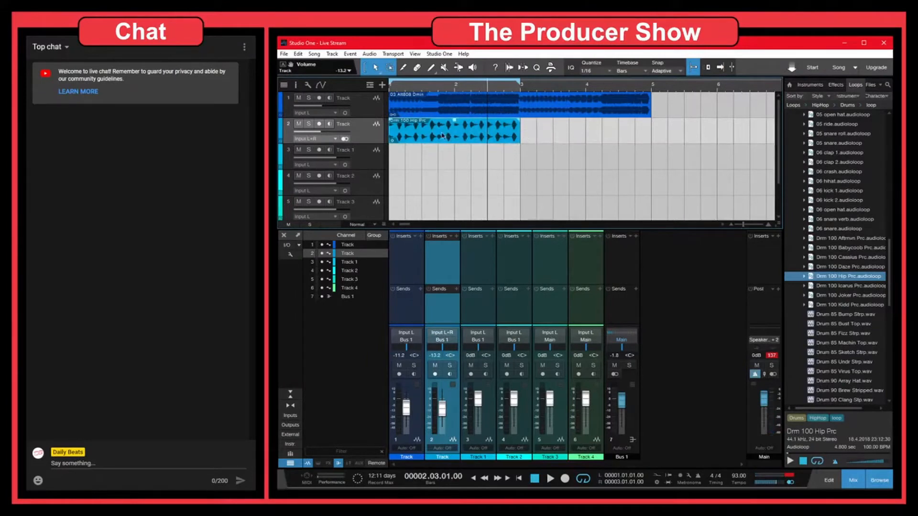
drag(442, 136, 473, 136)
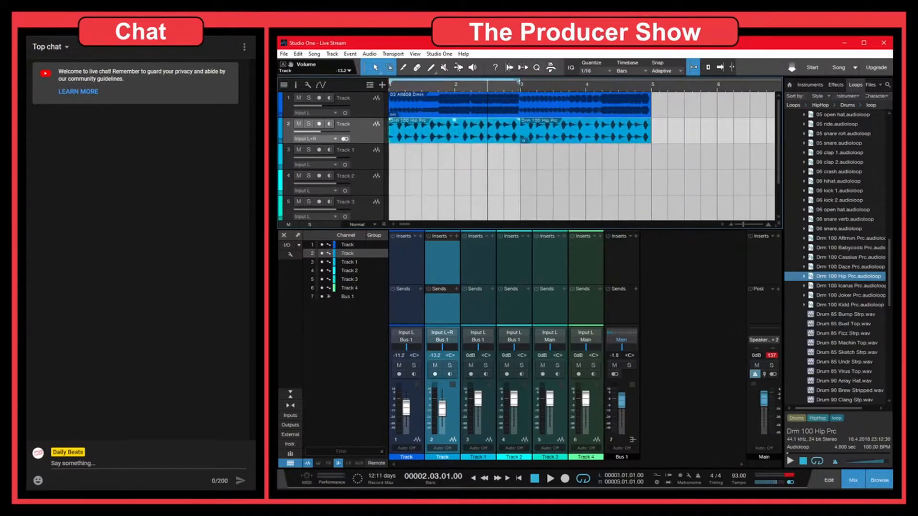
drag(520, 81, 653, 81)
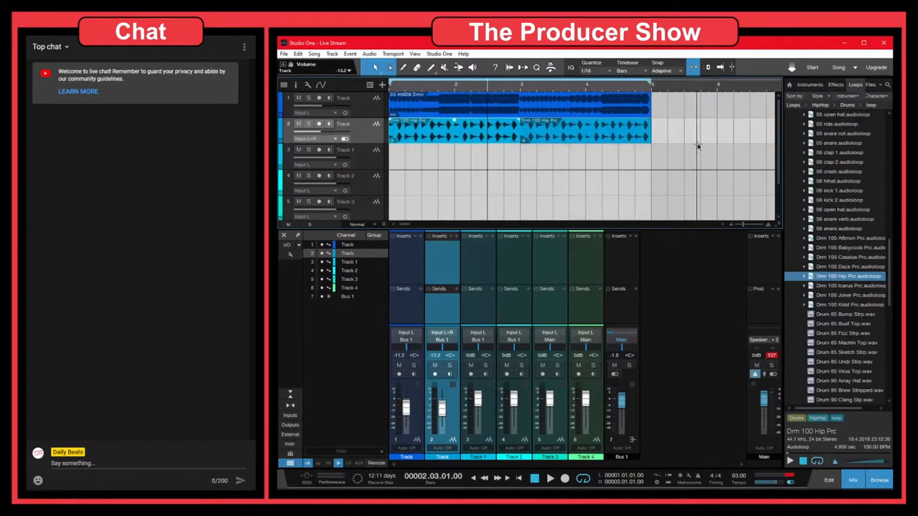
key(space)
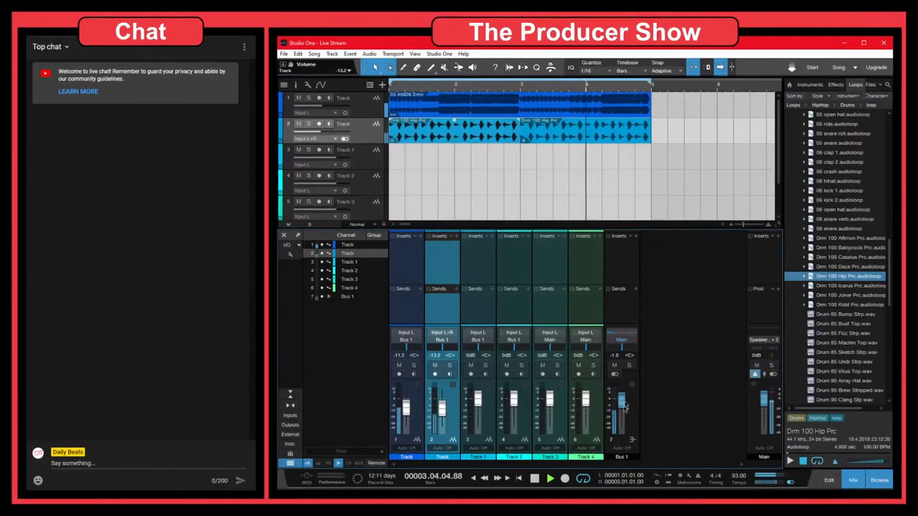
Set the second track's volume to about -16.3 dB and pull the Bus 1 volume all the way down
scroll(442, 415, up, 4)
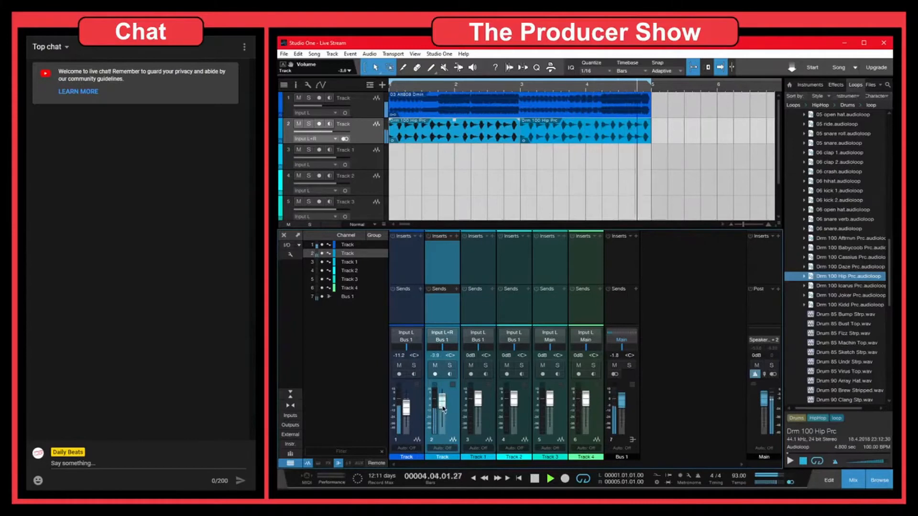
drag(445, 413, 406, 407)
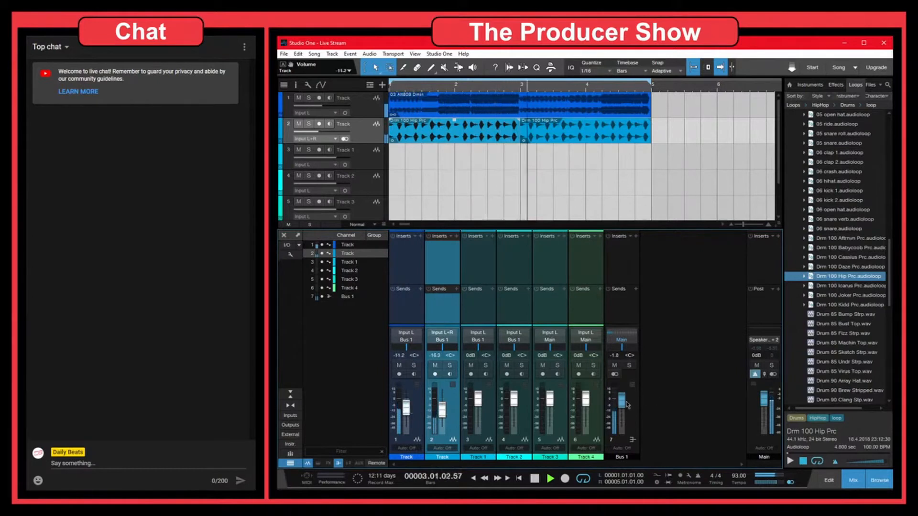
drag(623, 401, 626, 408)
drag(623, 424, 628, 443)
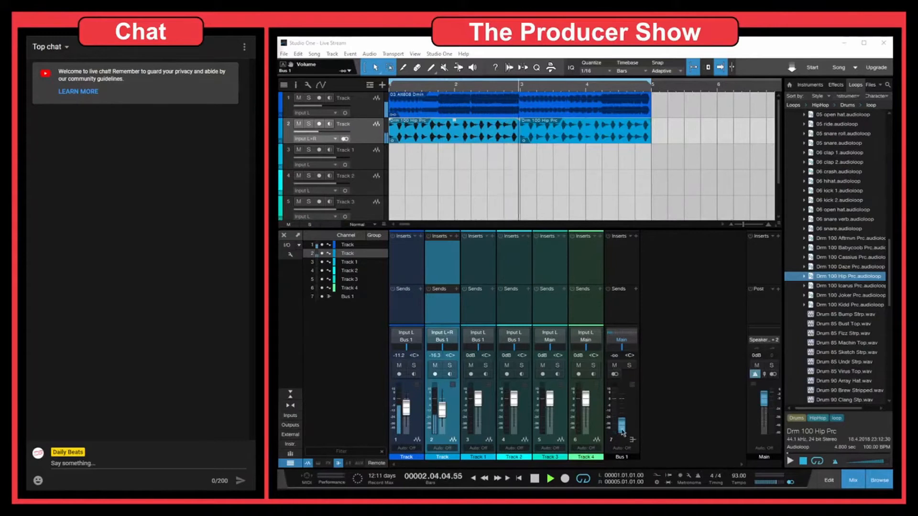
Rename Bus 1 as Bass + Drums and raise its volume to about -5.4 dB
click(621, 458)
double_click(622, 457)
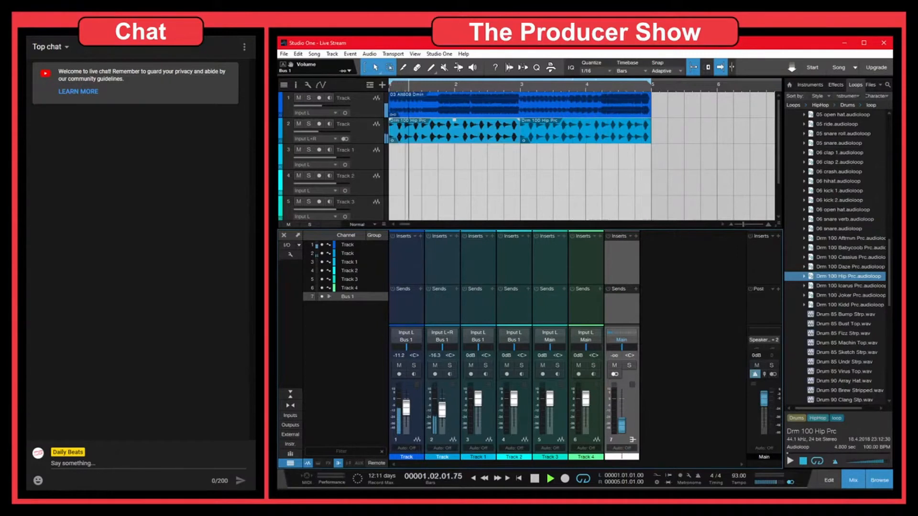
text(Bass)
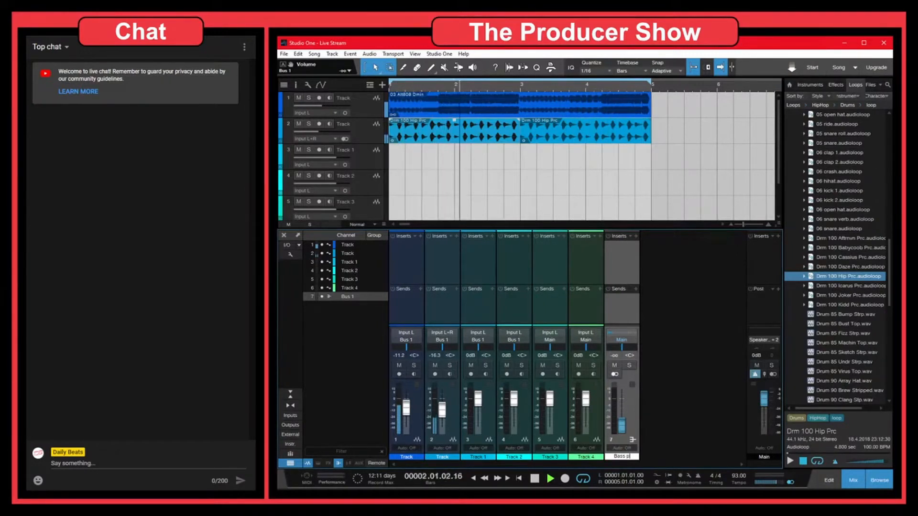
text( + Drums)
key(Return)
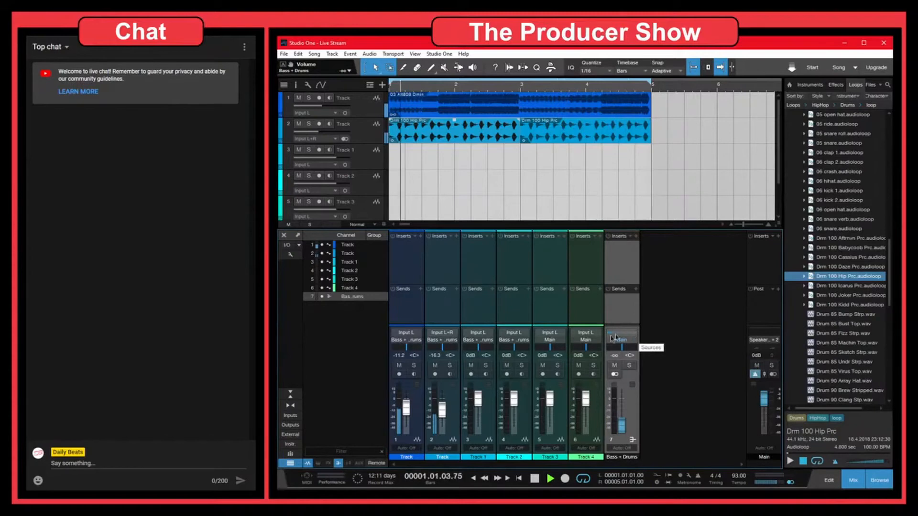
drag(622, 424, 620, 408)
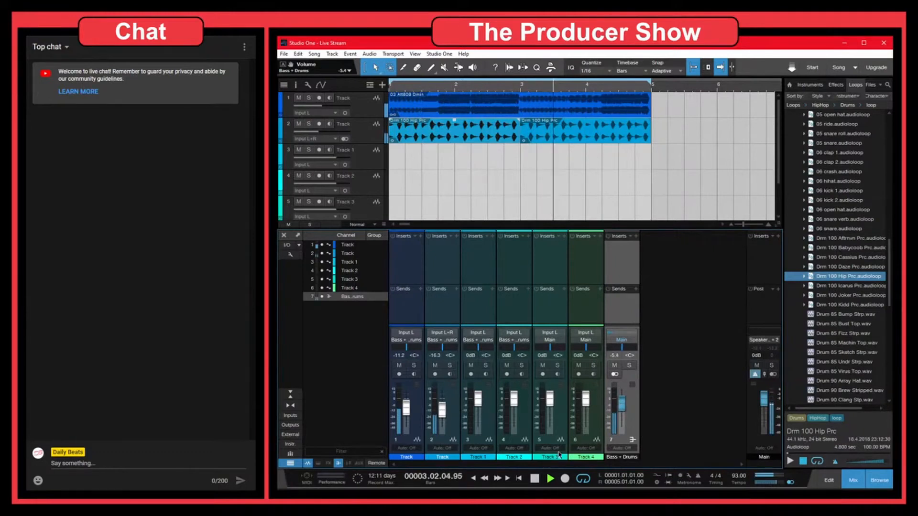
Place the 06 clap 1 loop at the start of Track 4 and lower that track's volume to about -11.2 dB
click(559, 455)
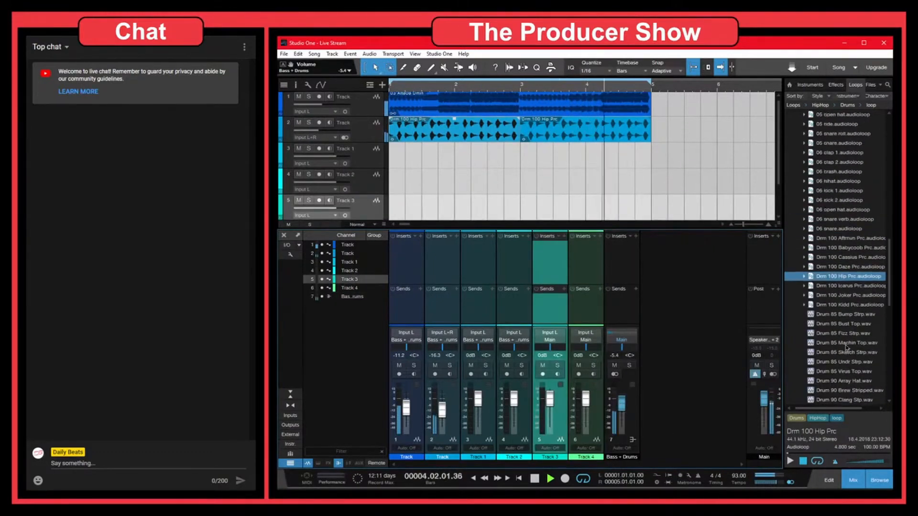
scroll(847, 347, up, 4)
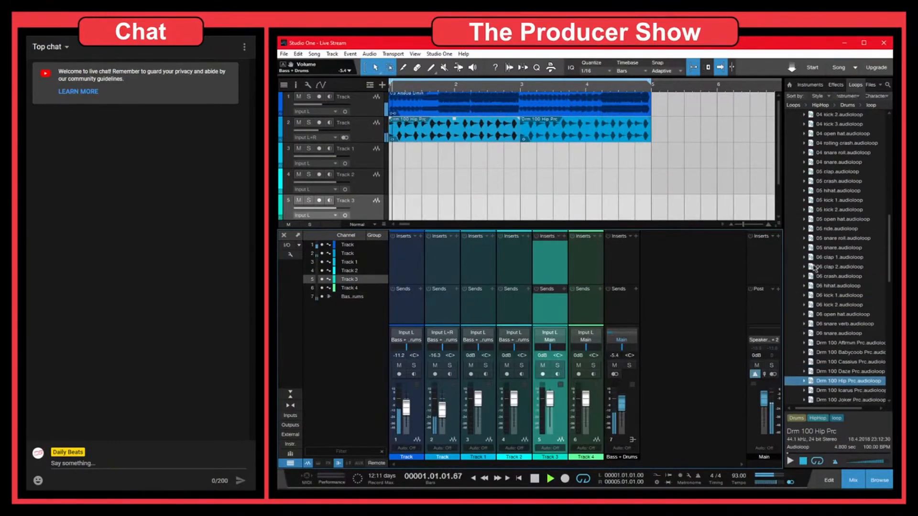
drag(818, 258, 404, 158)
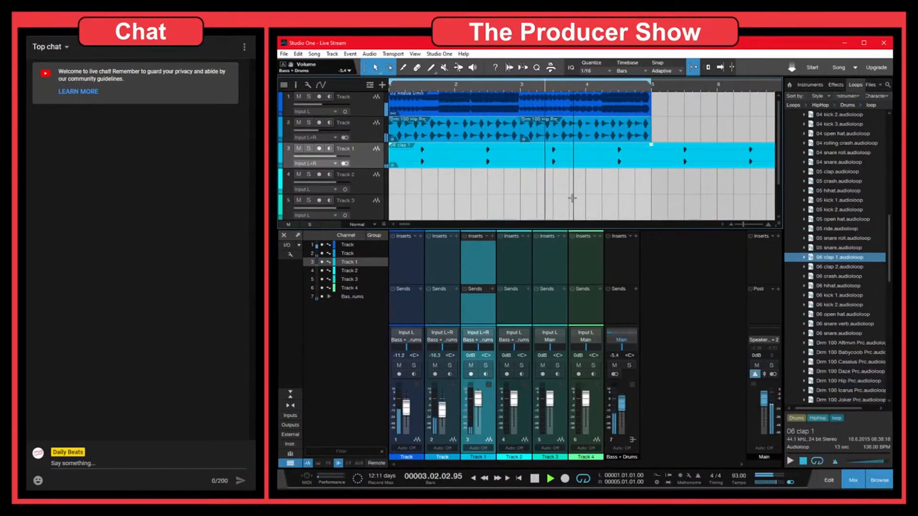
scroll(432, 163, down, 2)
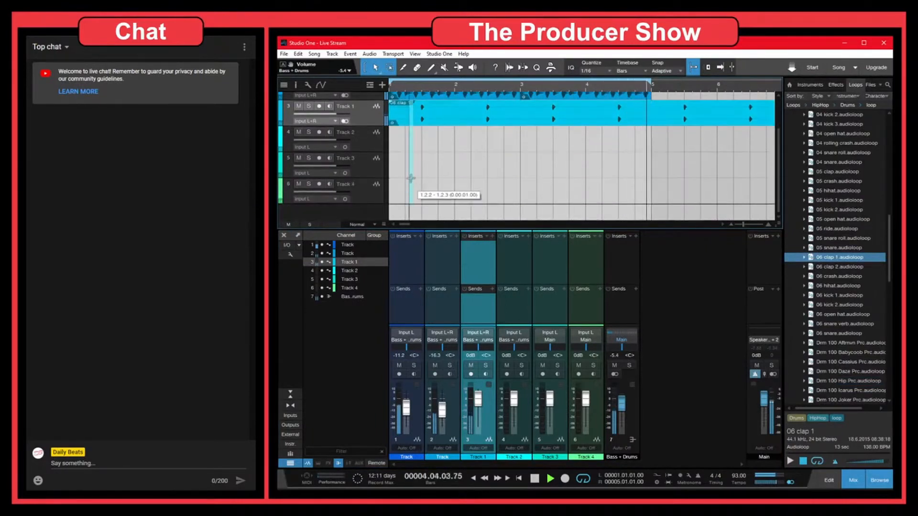
drag(413, 115, 412, 195)
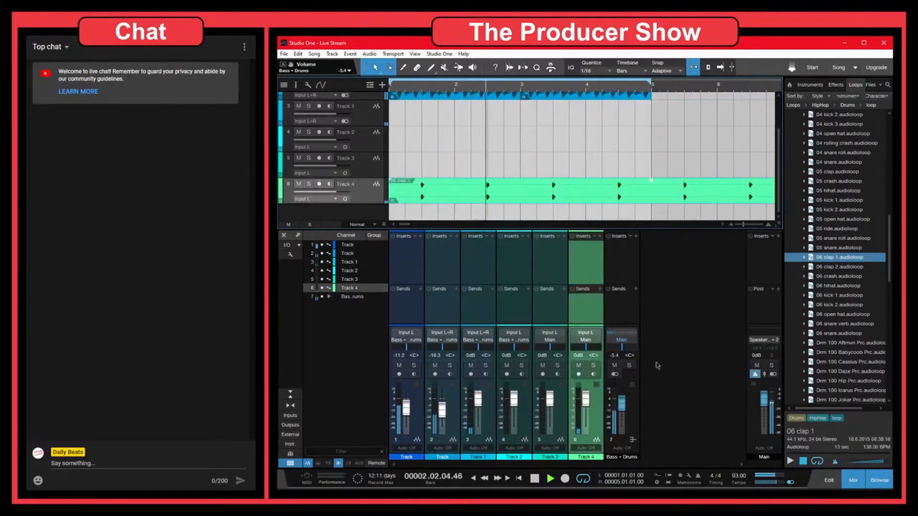
drag(586, 399, 588, 416)
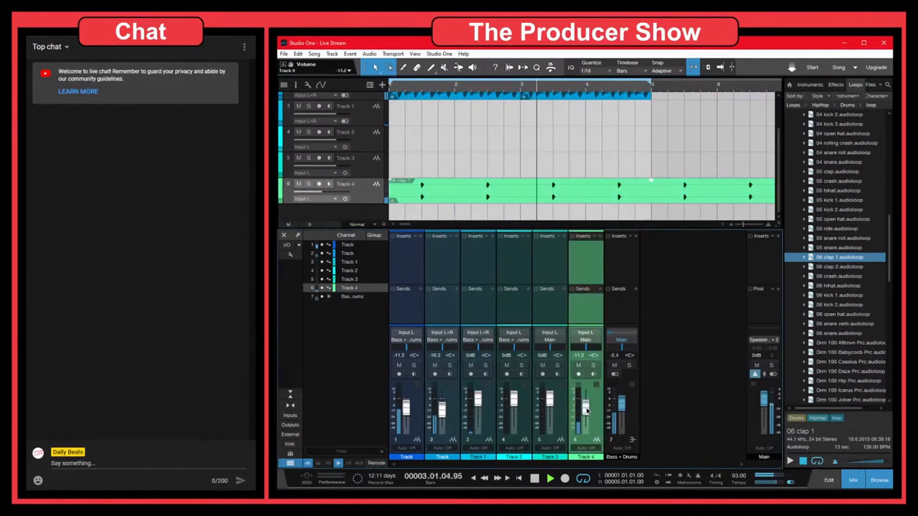
Route the output of Track 4 to the Bass + Drums bus
click(637, 429)
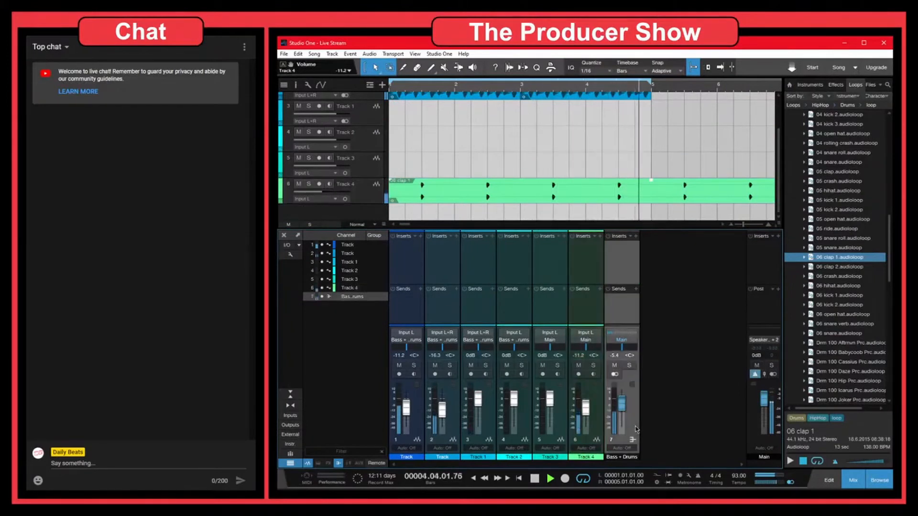
click(582, 340)
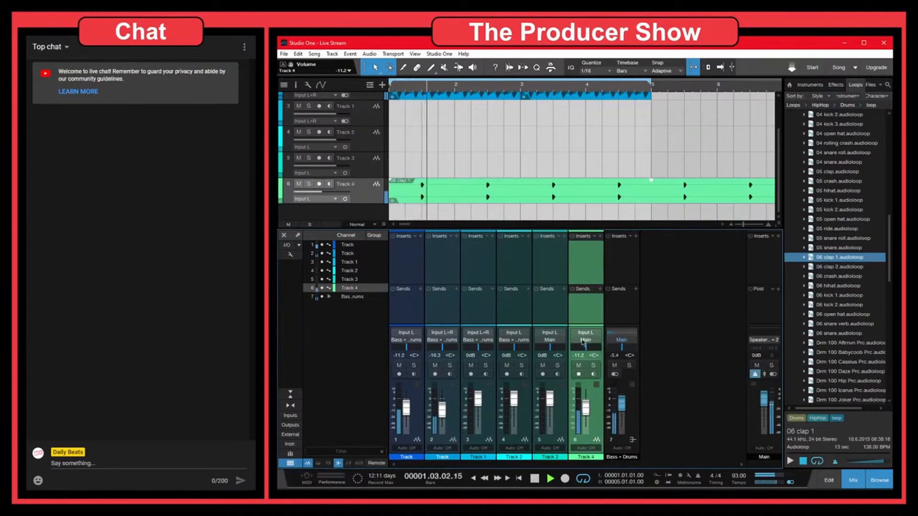
click(581, 340)
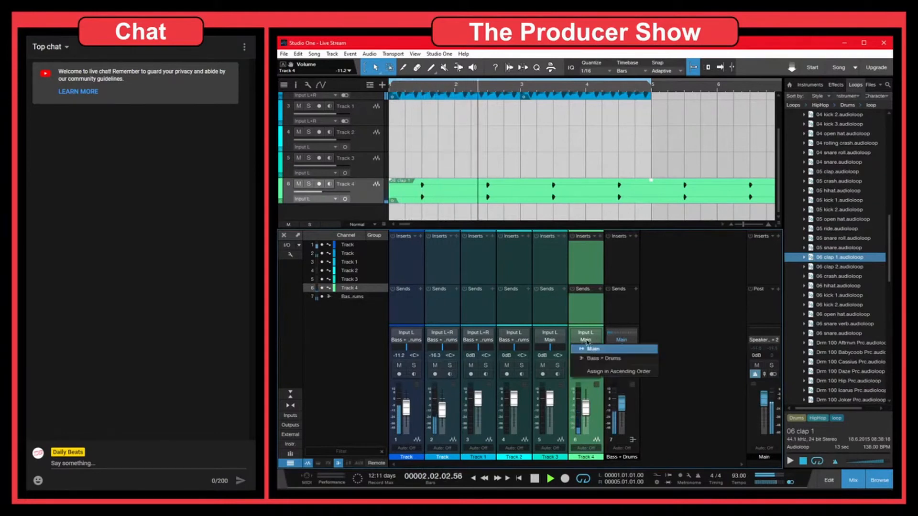
click(603, 359)
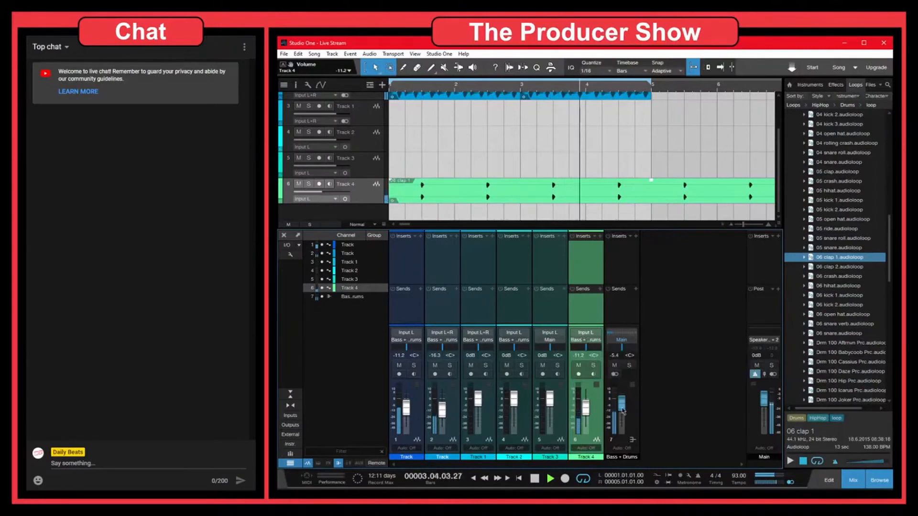
Silence the Bass + Drums bus with its fader and bring its volume back up to about -7.0 dB
drag(623, 405, 629, 479)
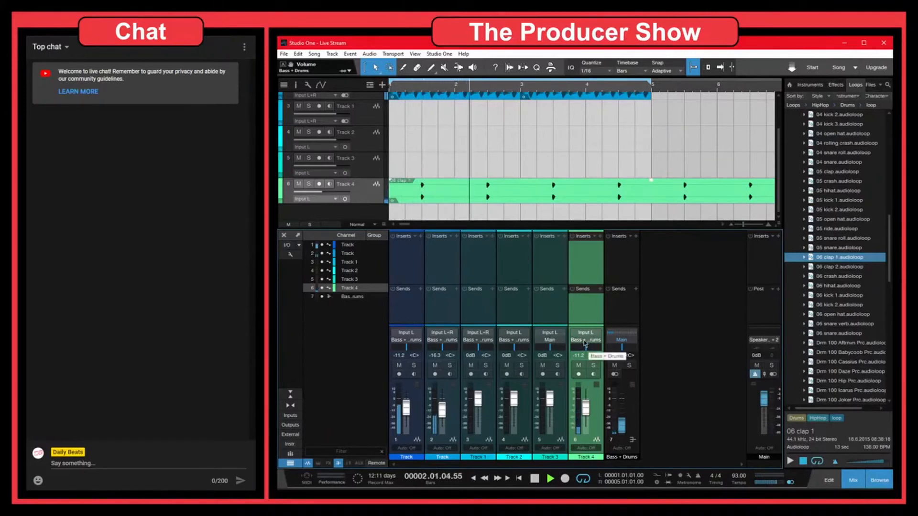
drag(622, 427, 623, 410)
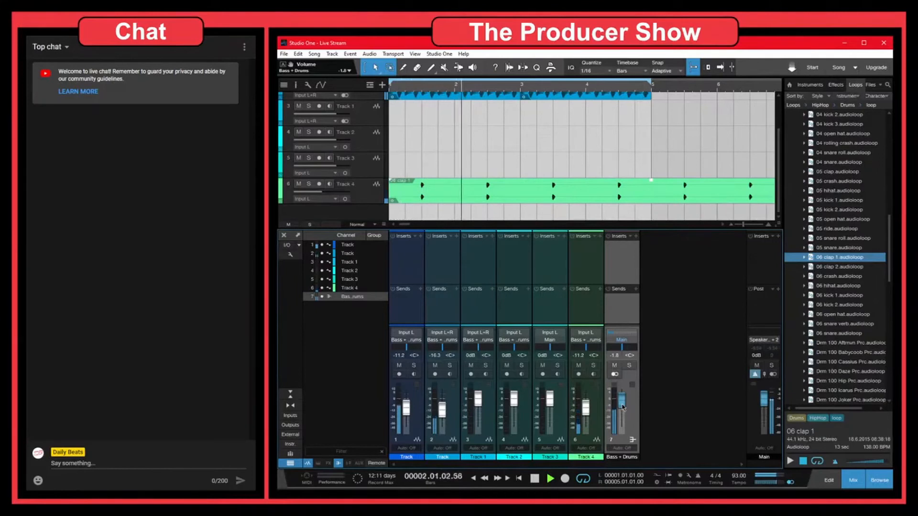
drag(623, 406, 623, 412)
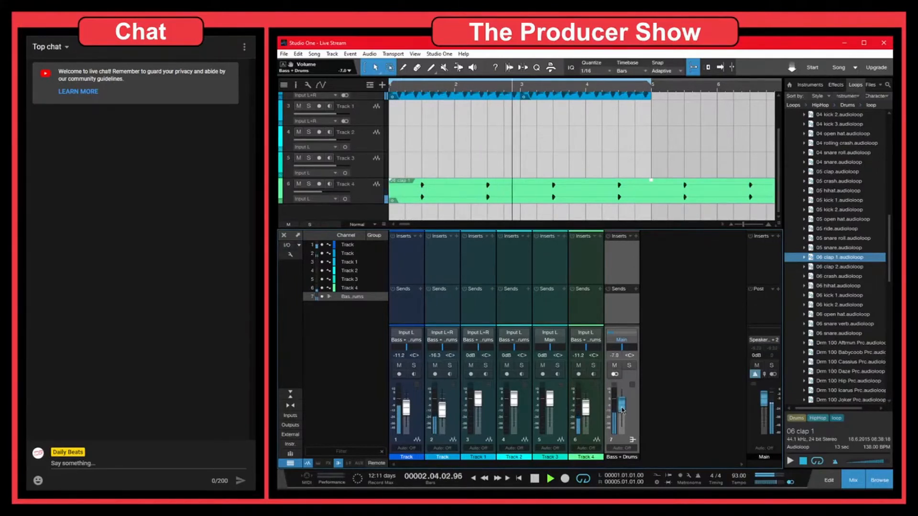
click(514, 313)
shift+click(412, 302)
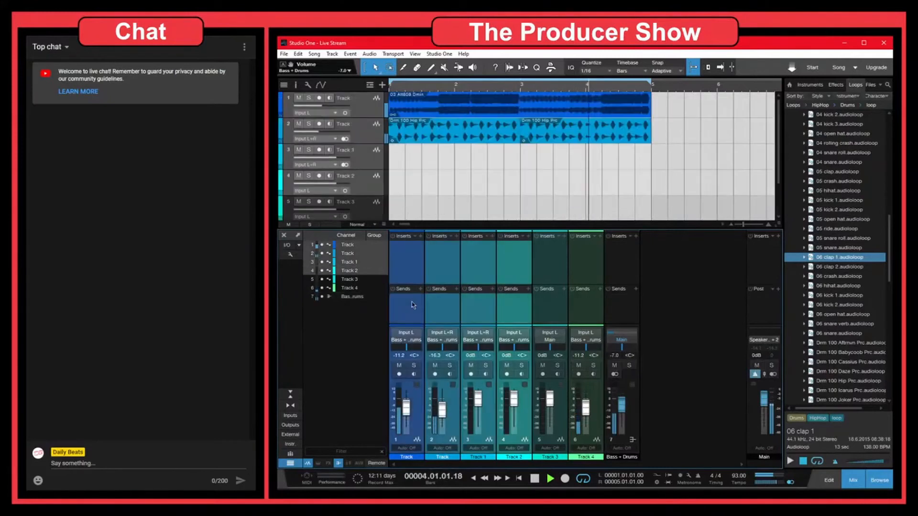
right_click(511, 303)
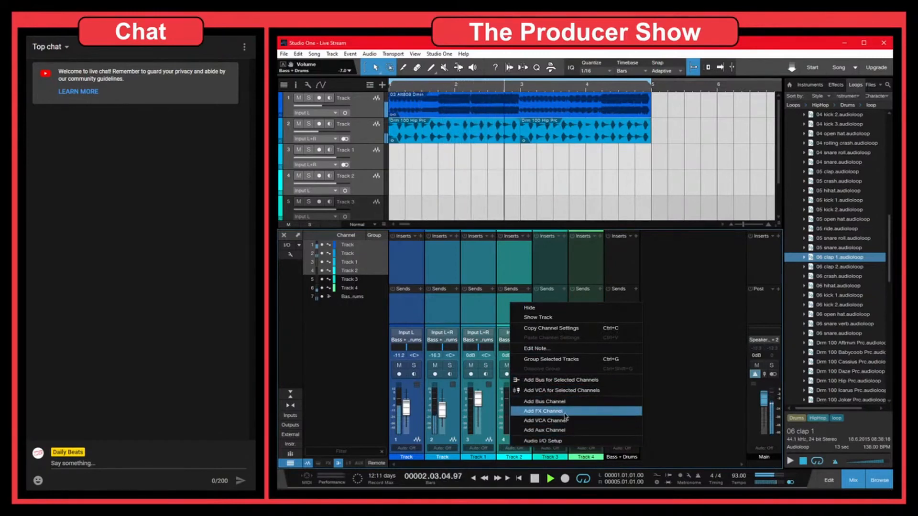
click(693, 319)
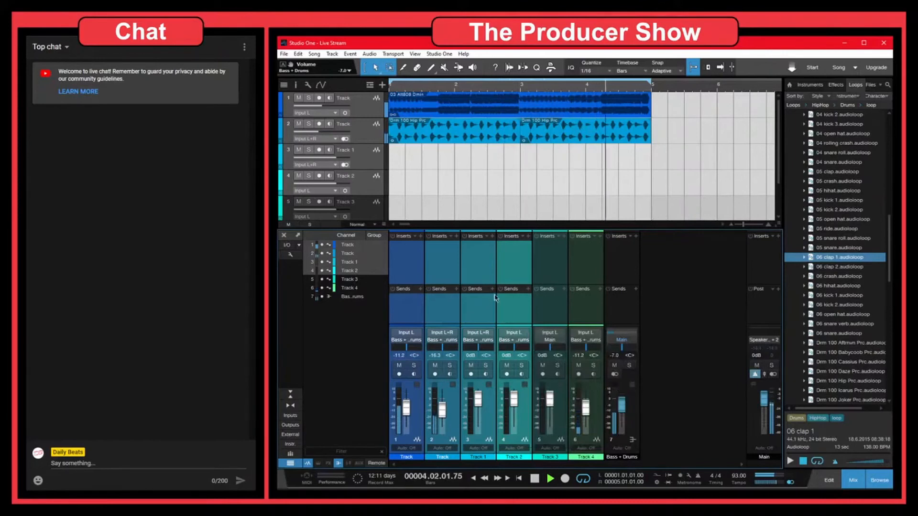
click(495, 297)
click(607, 409)
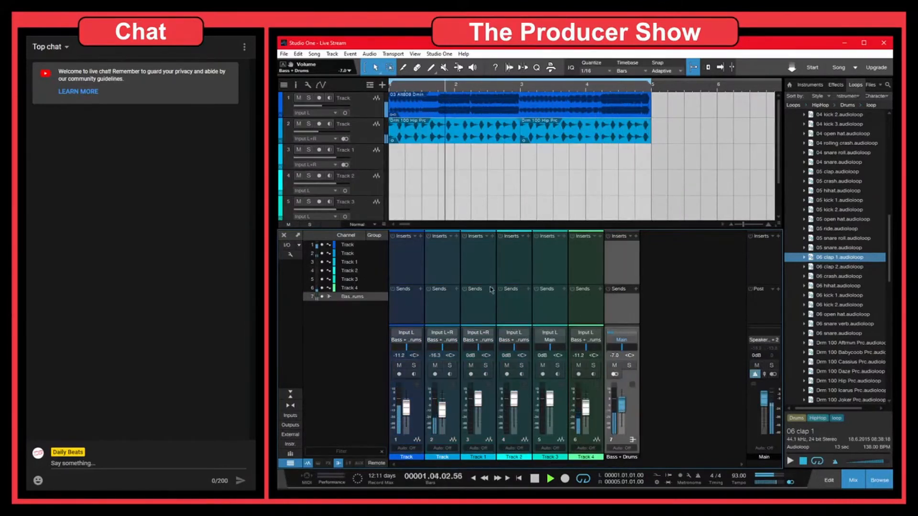
Move the Track 4 channel directly behind the second track's channel in the mixer
click(430, 311)
click(446, 311)
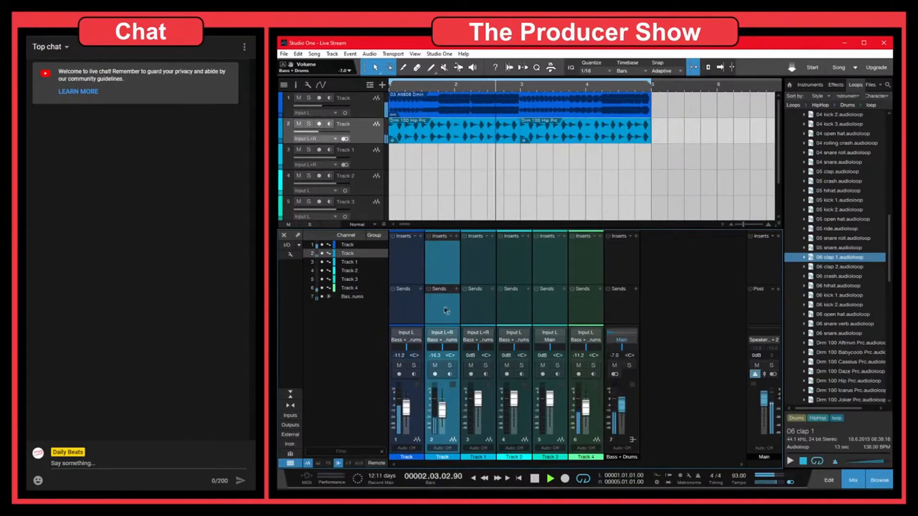
drag(582, 317, 476, 324)
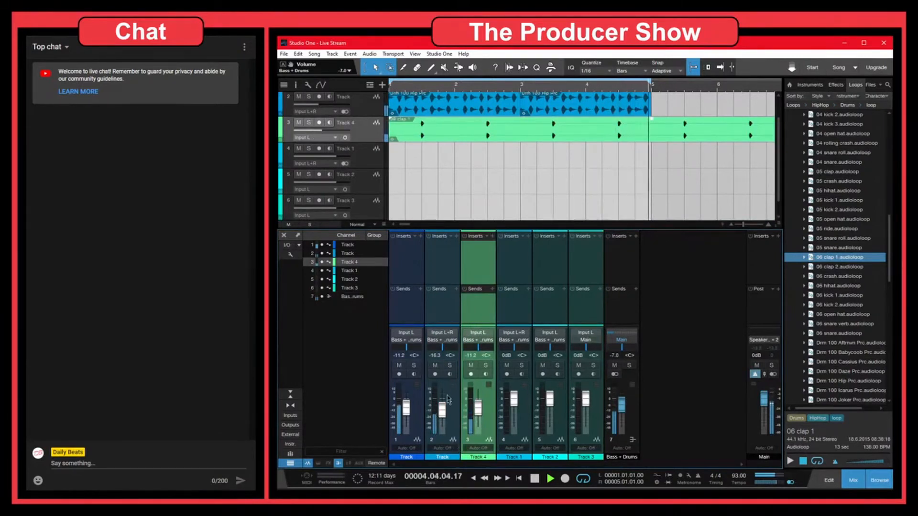
Select the first two channels together and raise their volumes to about -8.1 dB and -13.2 dB
click(454, 322)
shift+click(417, 313)
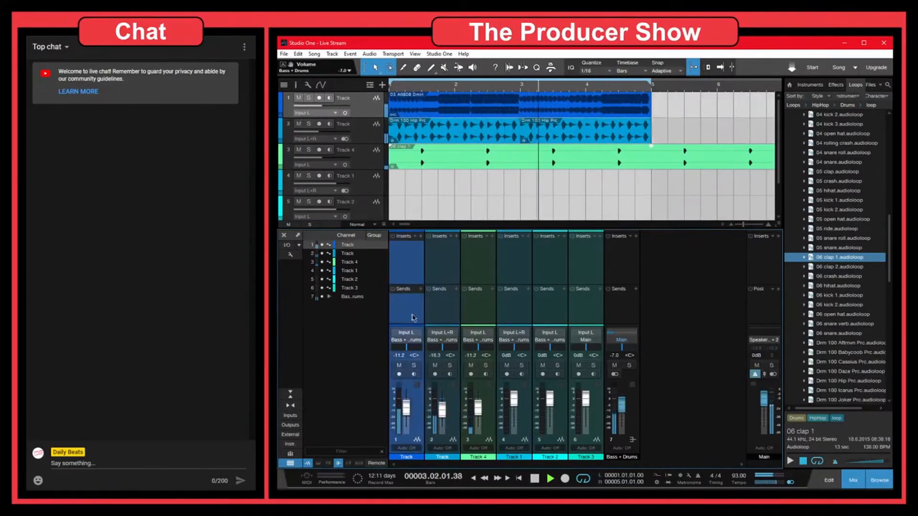
scroll(443, 414, up, 5)
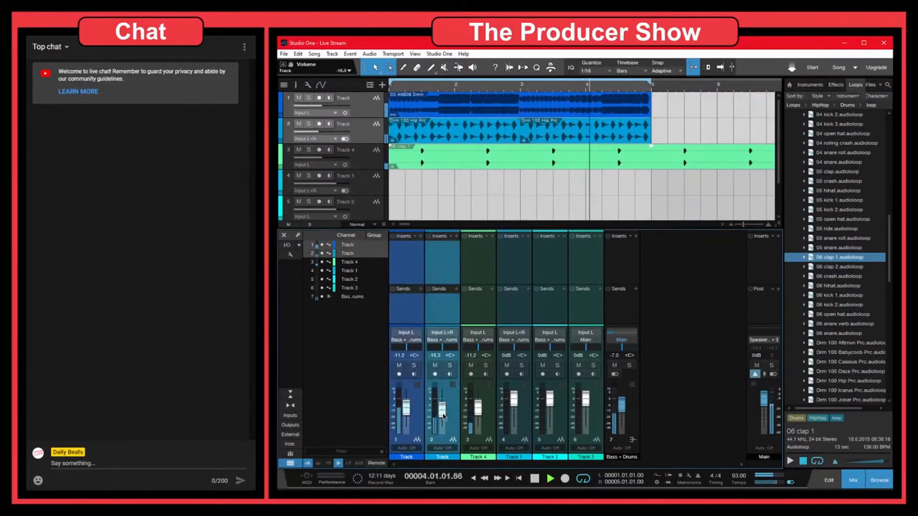
scroll(442, 414, down, 2)
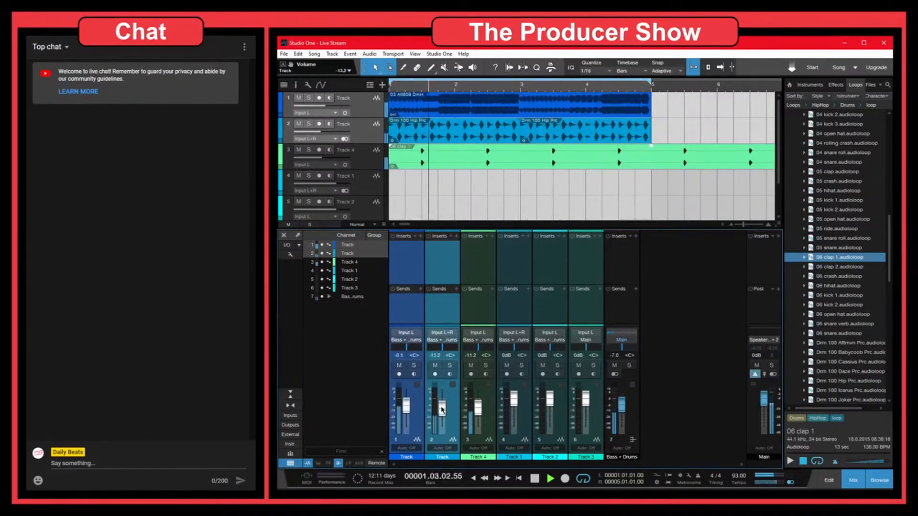
click(451, 314)
click(487, 314)
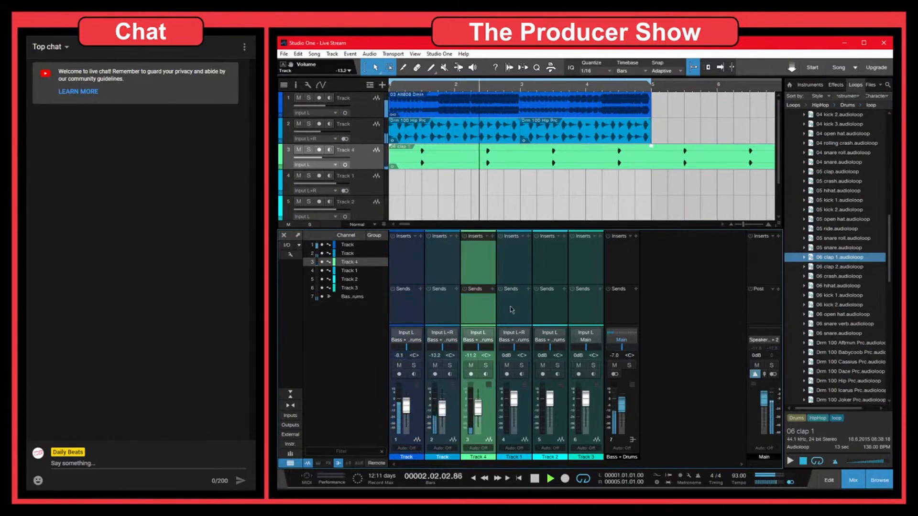
shift+click(414, 312)
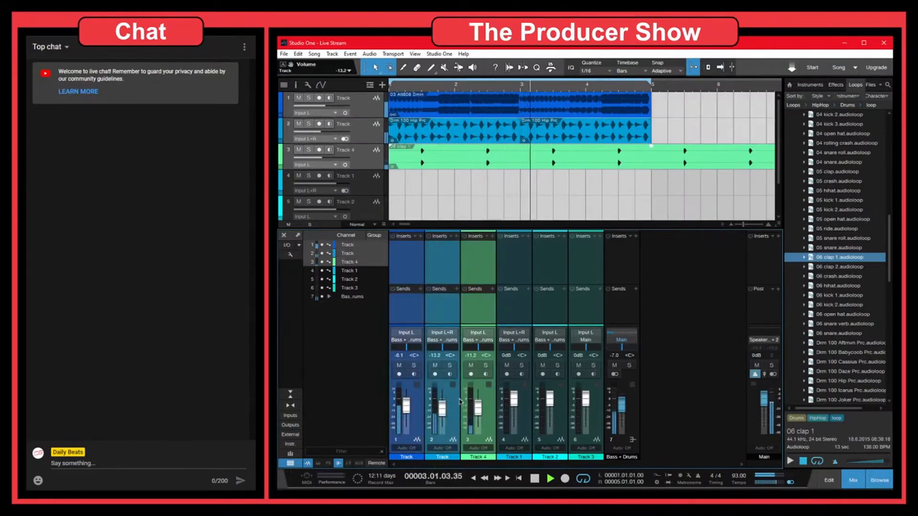
Adjust the volumes of Track 4 and Track 1 together, ending at about -8.5 dB and 0 dB, and stop playback
click(518, 313)
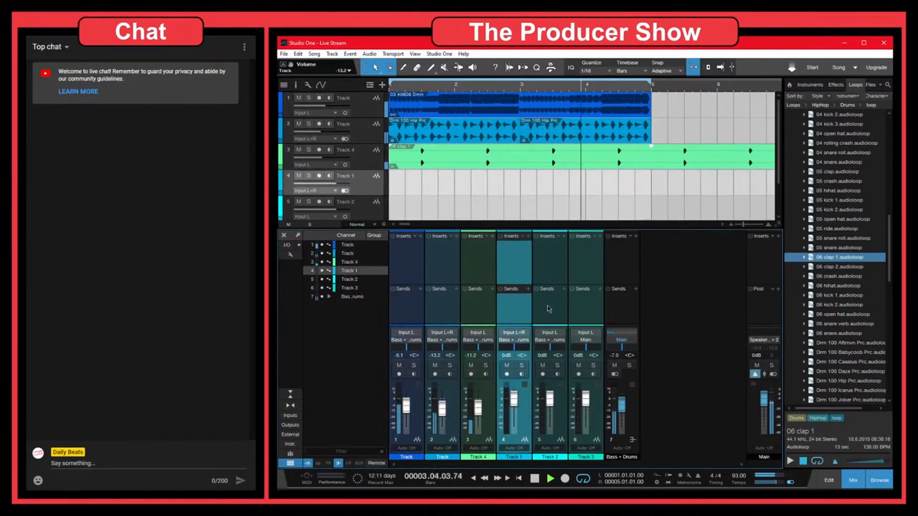
click(479, 407)
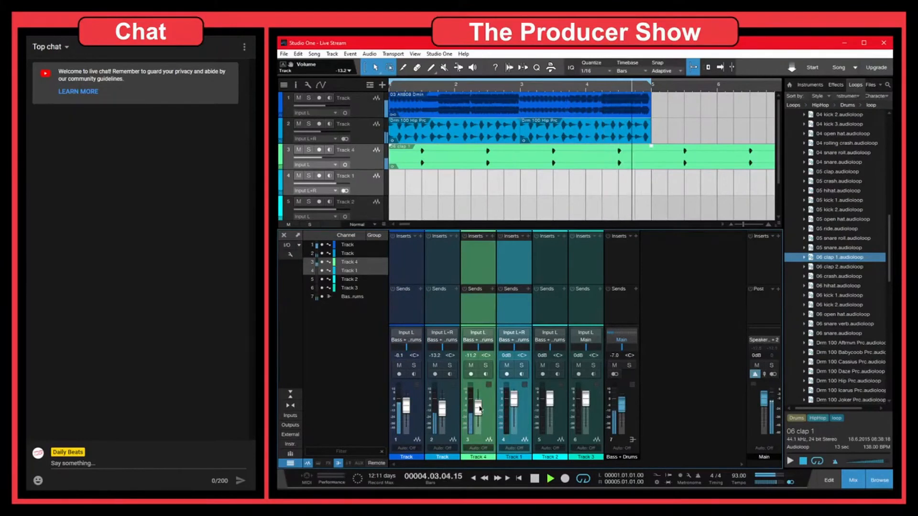
drag(480, 408, 480, 411)
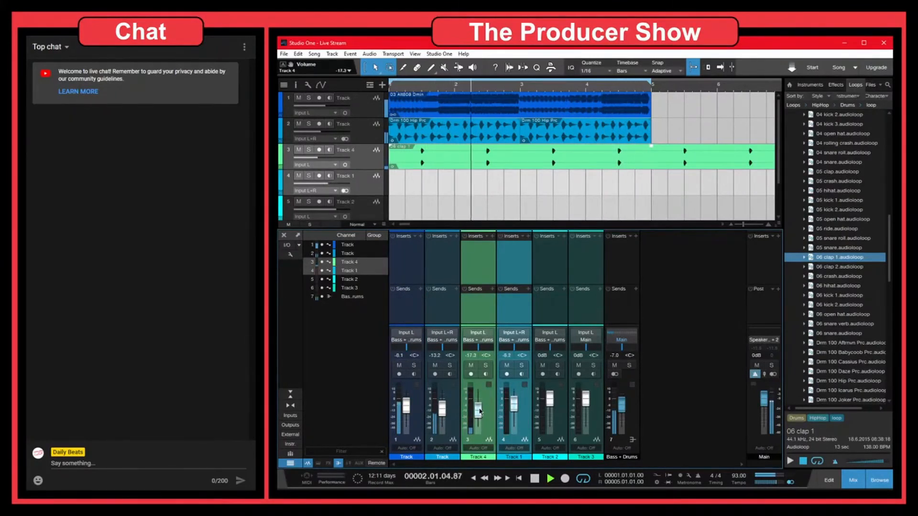
drag(480, 410, 515, 405)
click(520, 308)
click(539, 308)
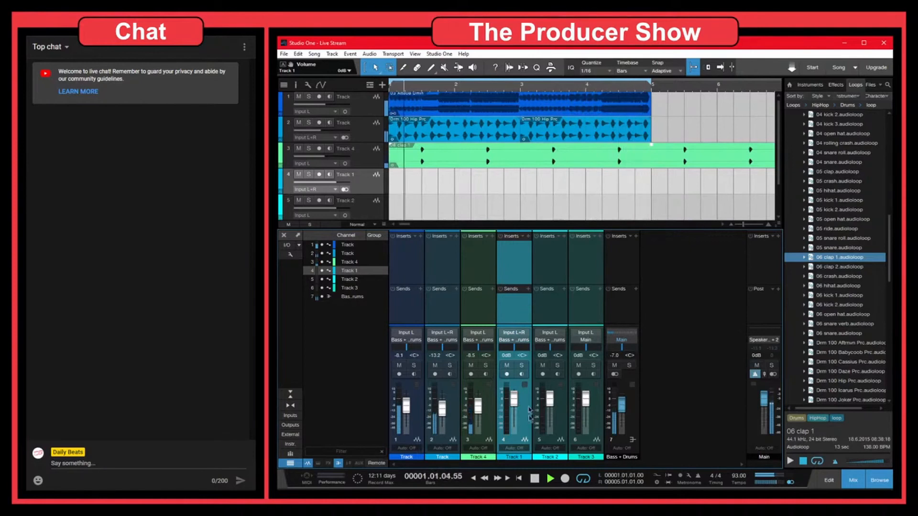
click(535, 478)
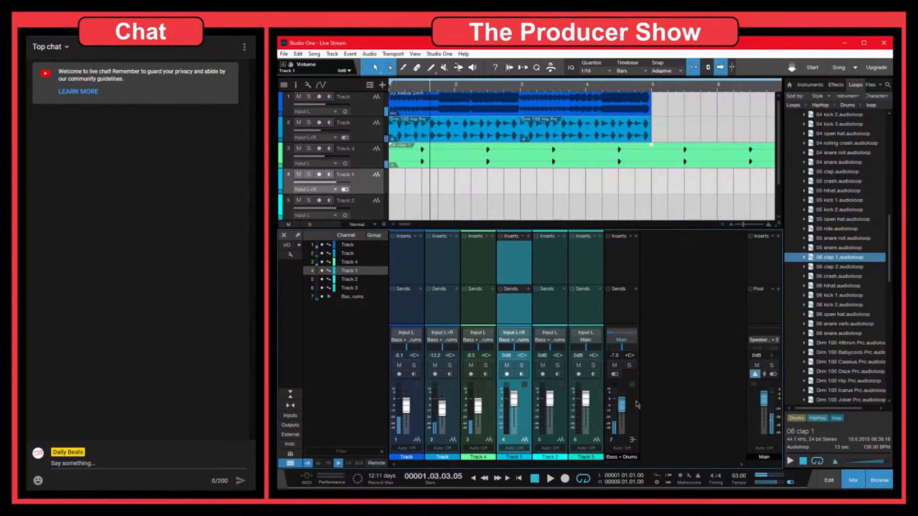